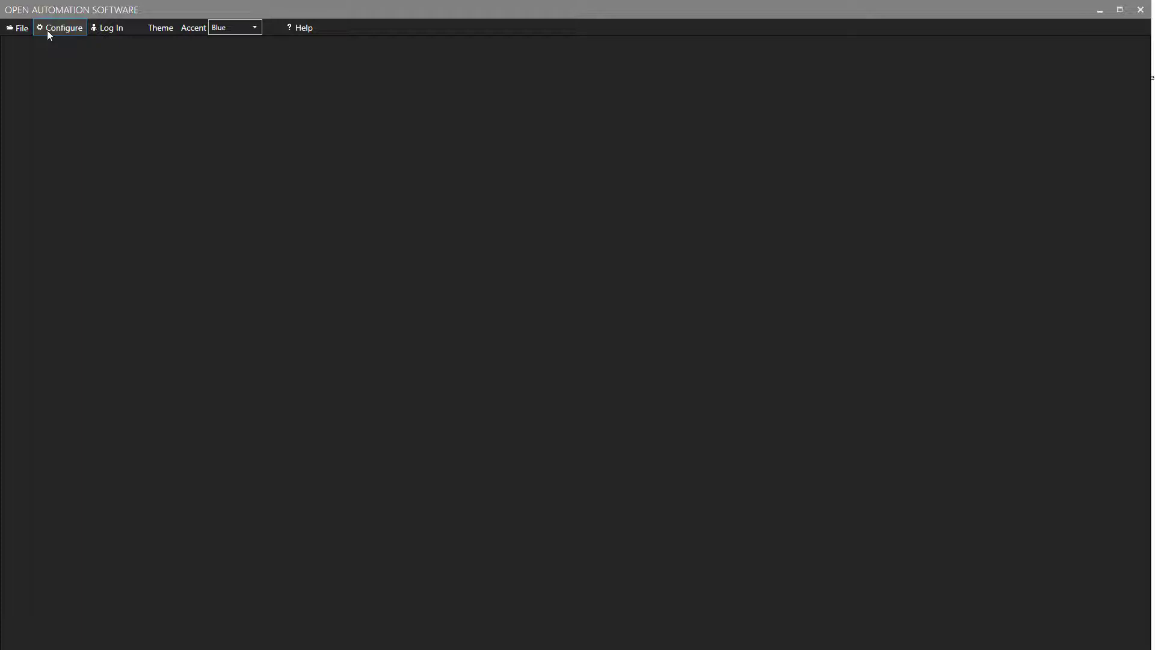
On the License page, connect to the Pi node 192.168.68.111 and activate its demo license
left_click(47, 30)
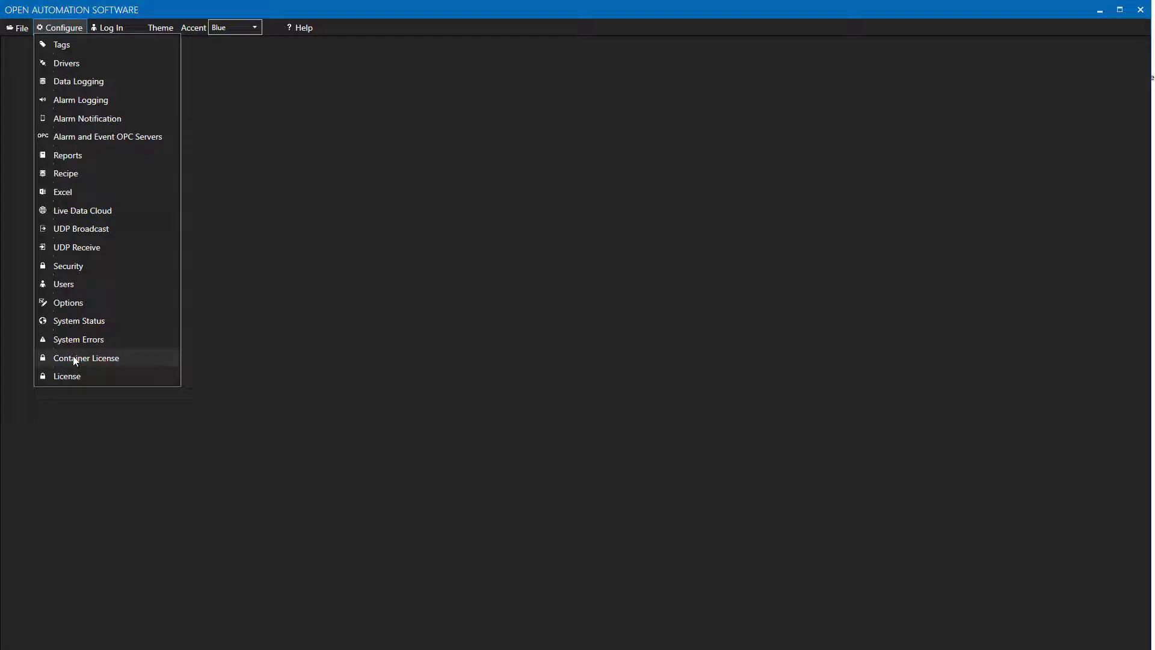
left_click(72, 376)
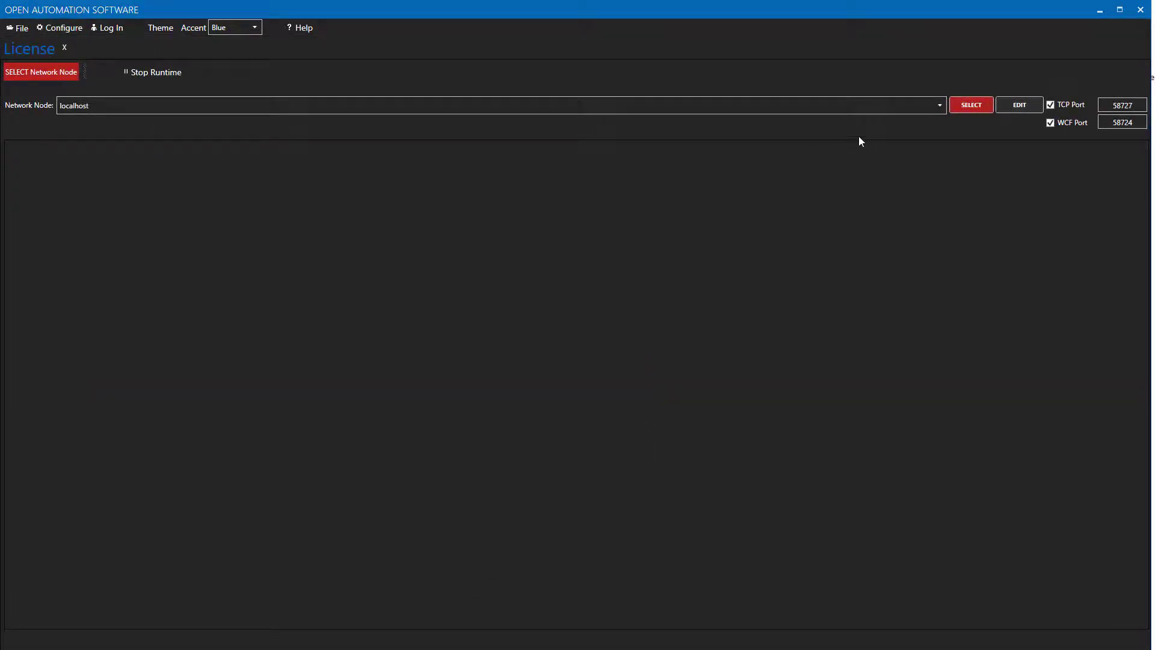
left_click(939, 105)
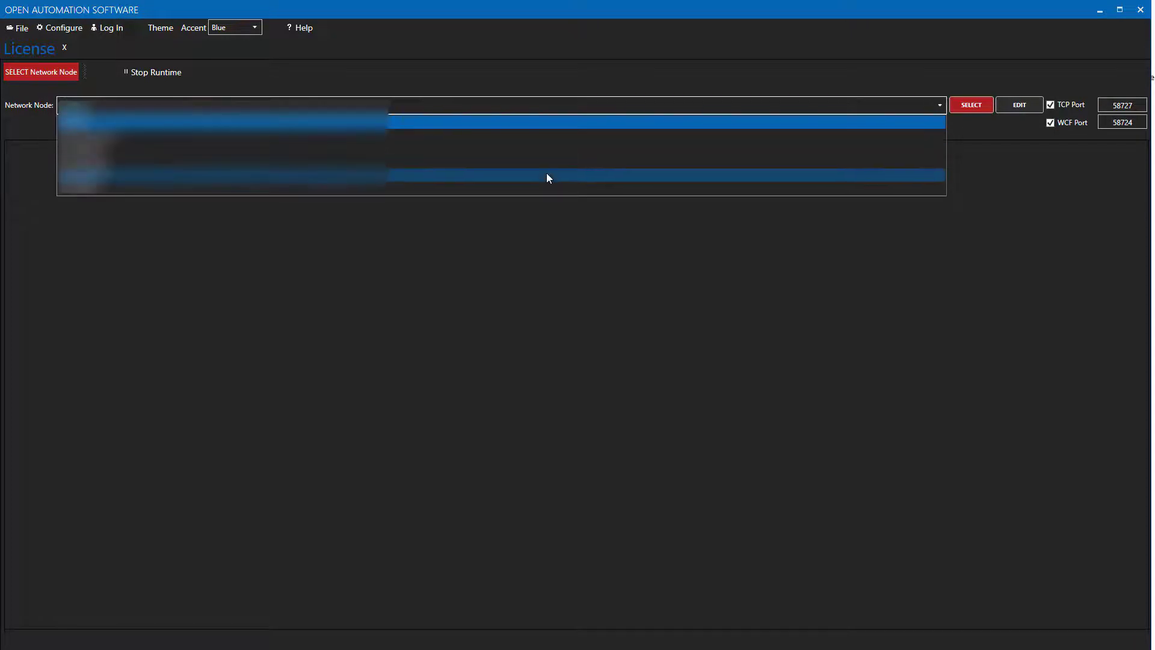
left_click(547, 175)
left_click(970, 106)
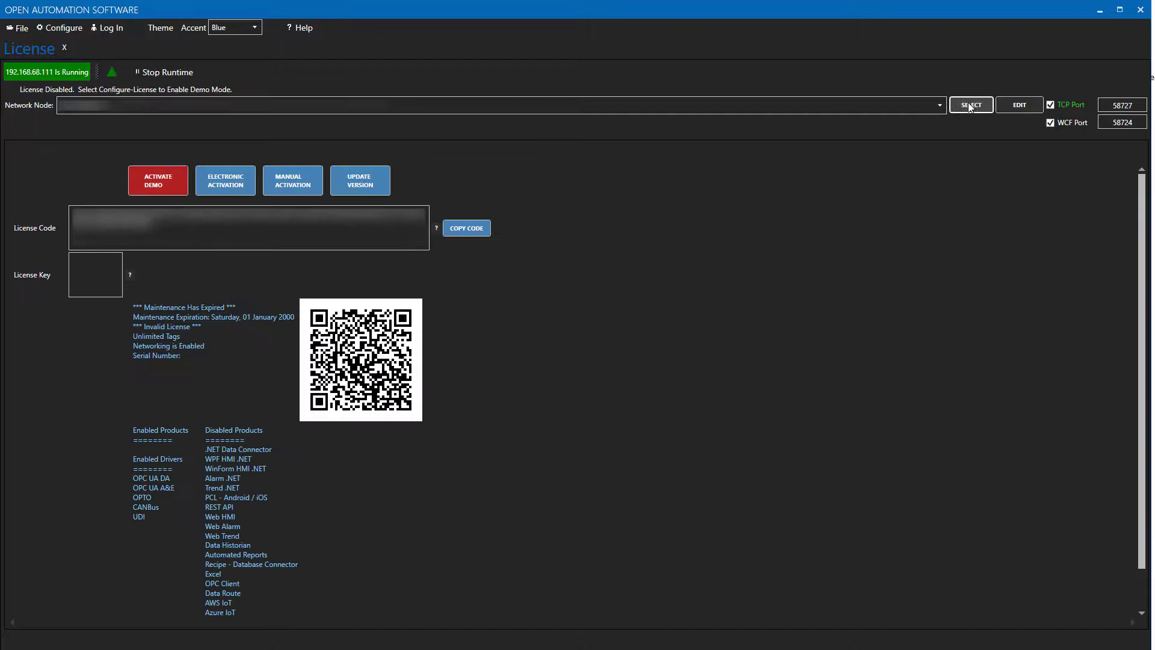
left_click(167, 185)
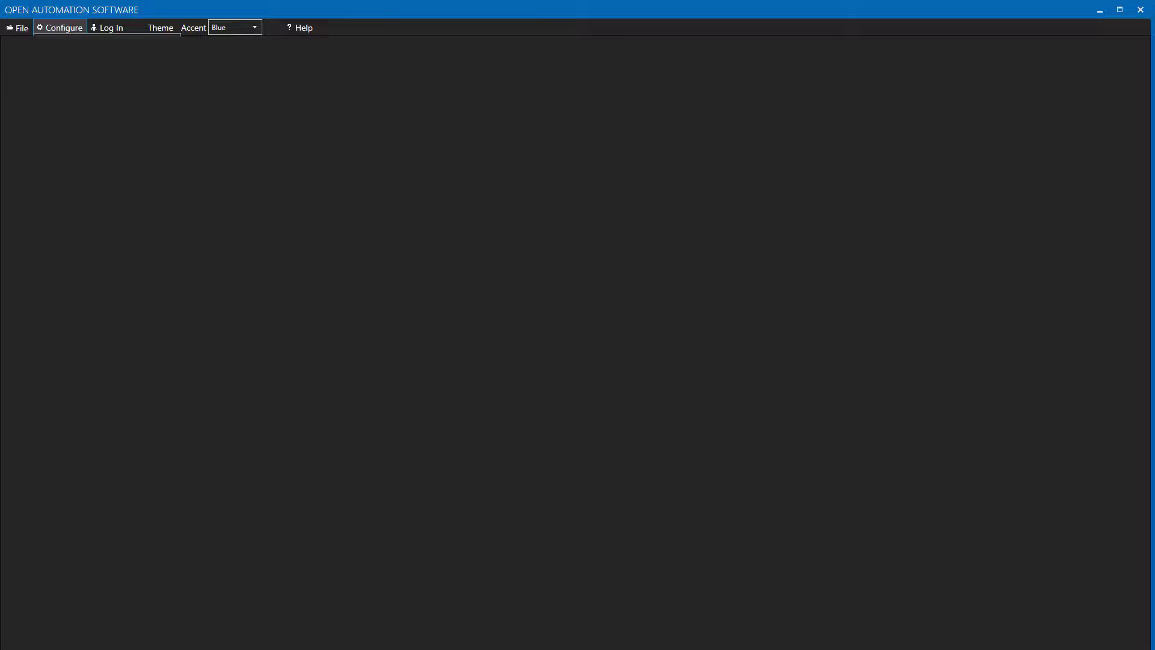
Load the Pi node's tags on the Tags page and view the live Ramp tag properties
left_click(60, 28)
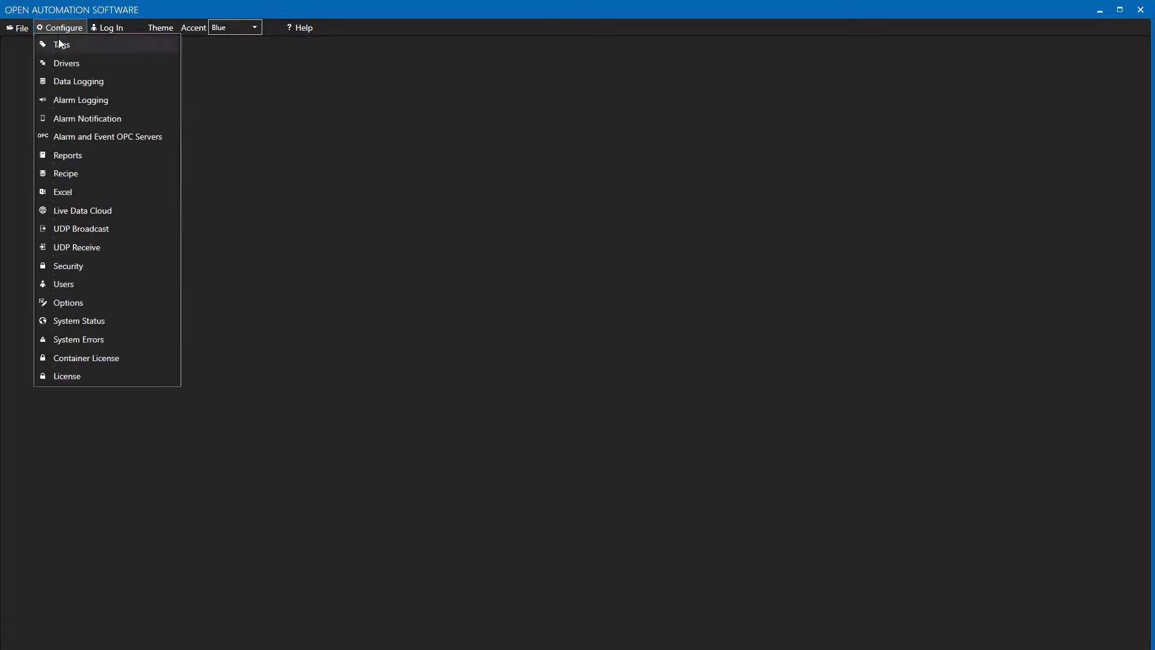
left_click(59, 52)
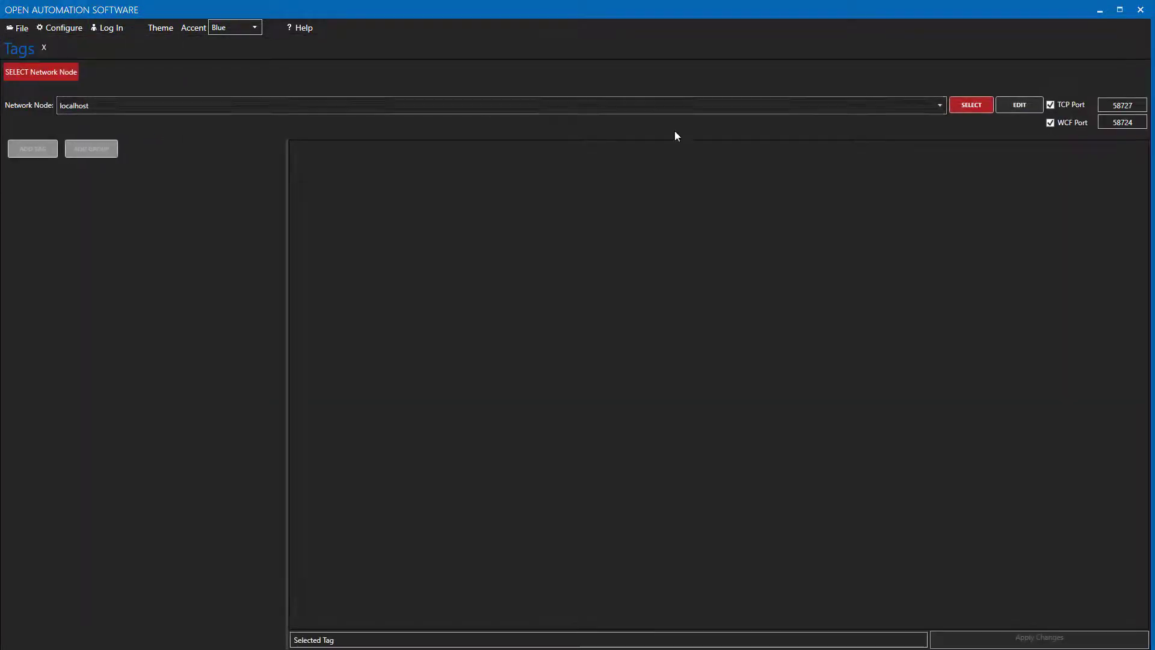
left_click(939, 105)
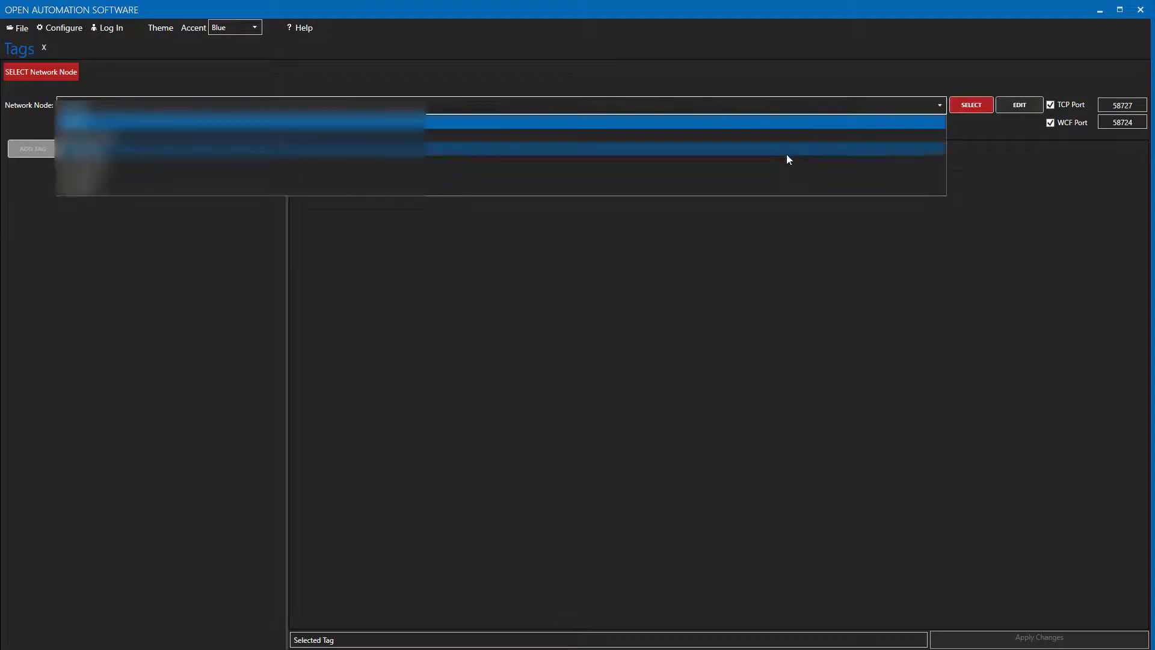
left_click(785, 173)
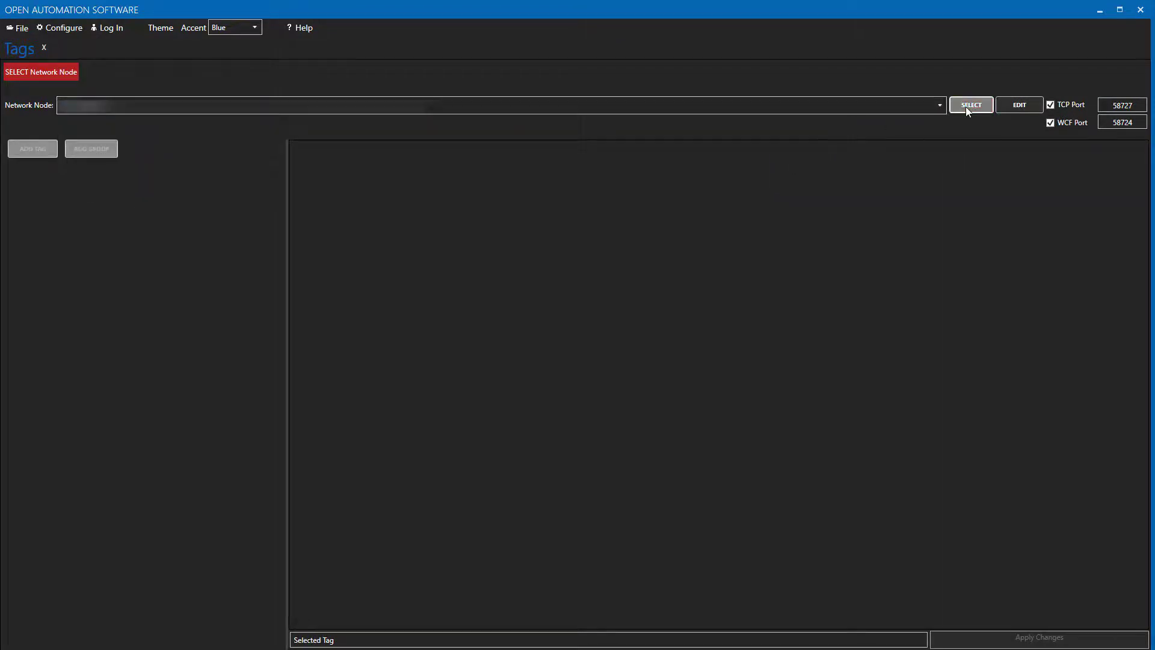
left_click(966, 107)
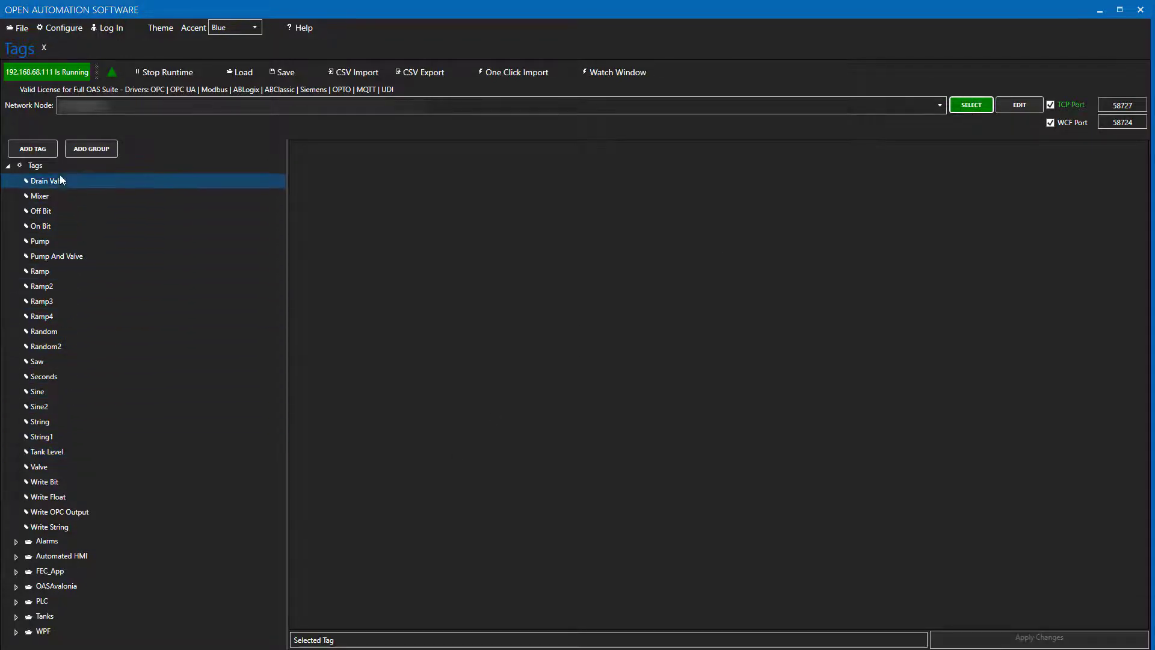
left_click(50, 276)
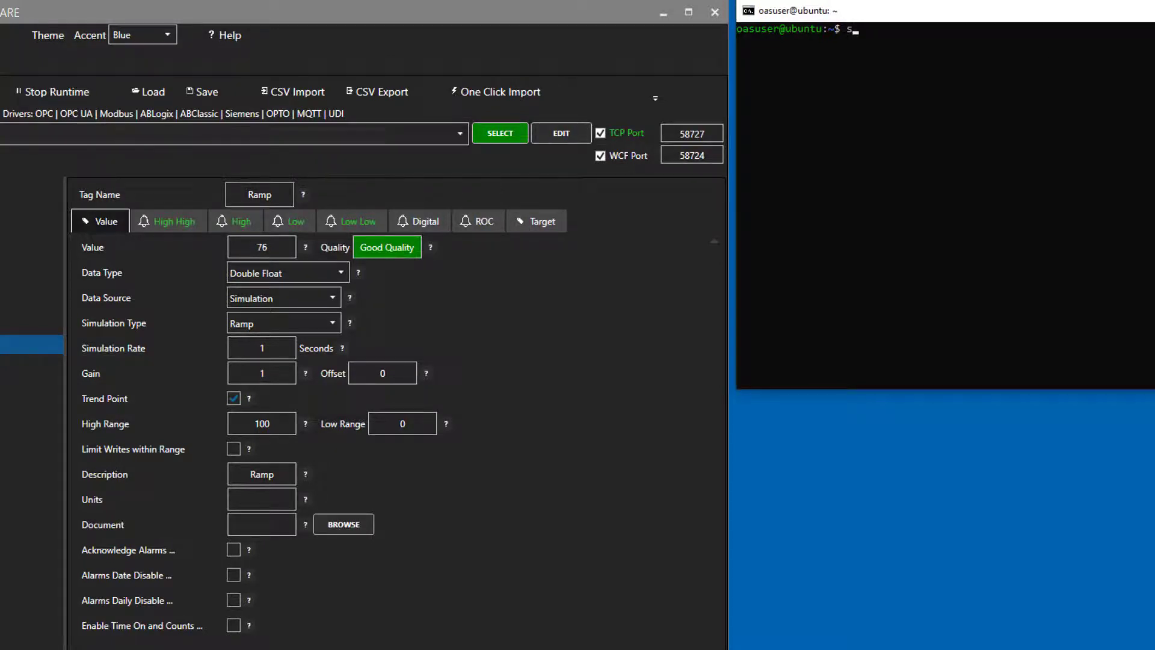
Restart the OAS engine with systemctl --user stop oas-engine, then systemctl --user start oas-engine
type("systemctl --user stop oas-engine")
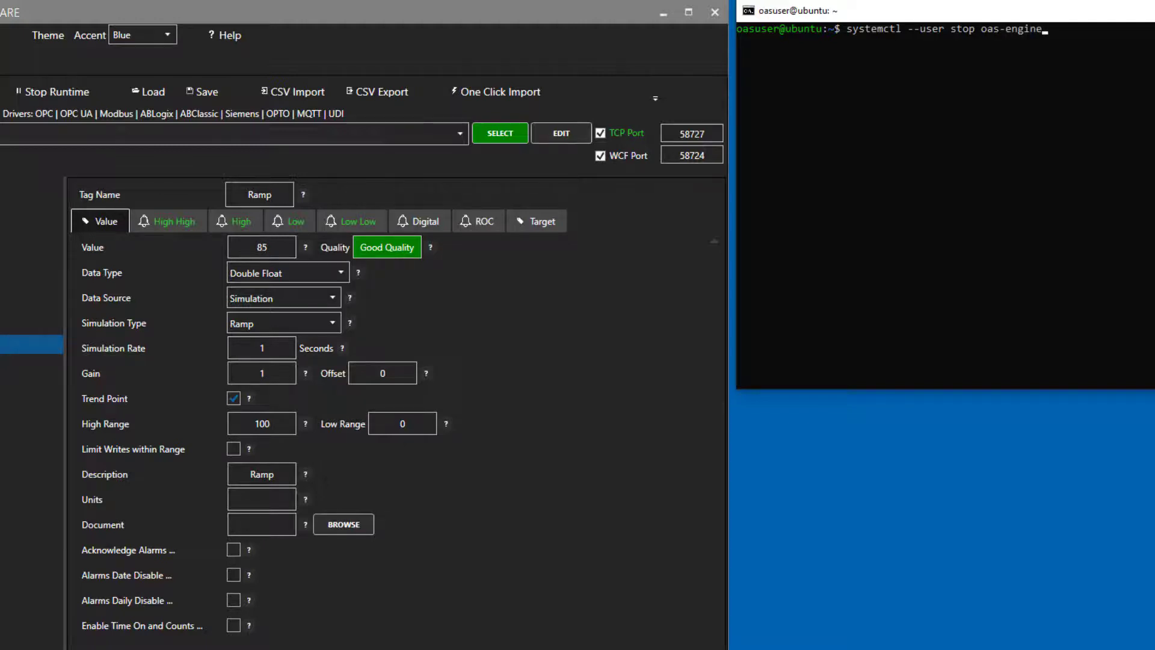
key("Return")
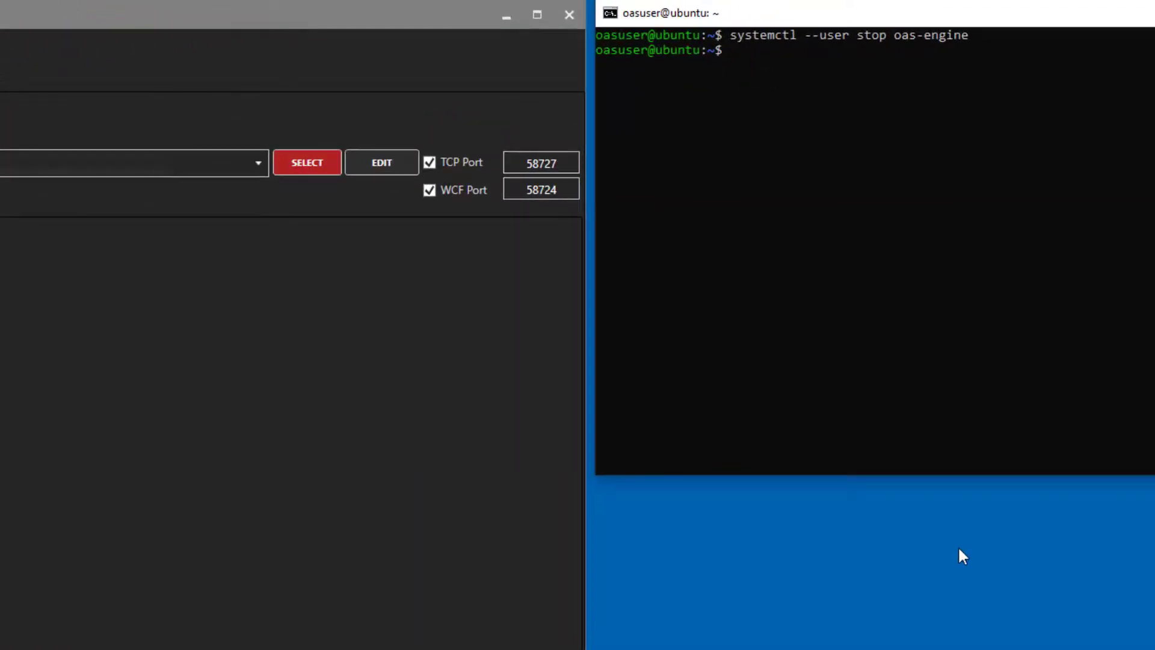
type("systemctl --")
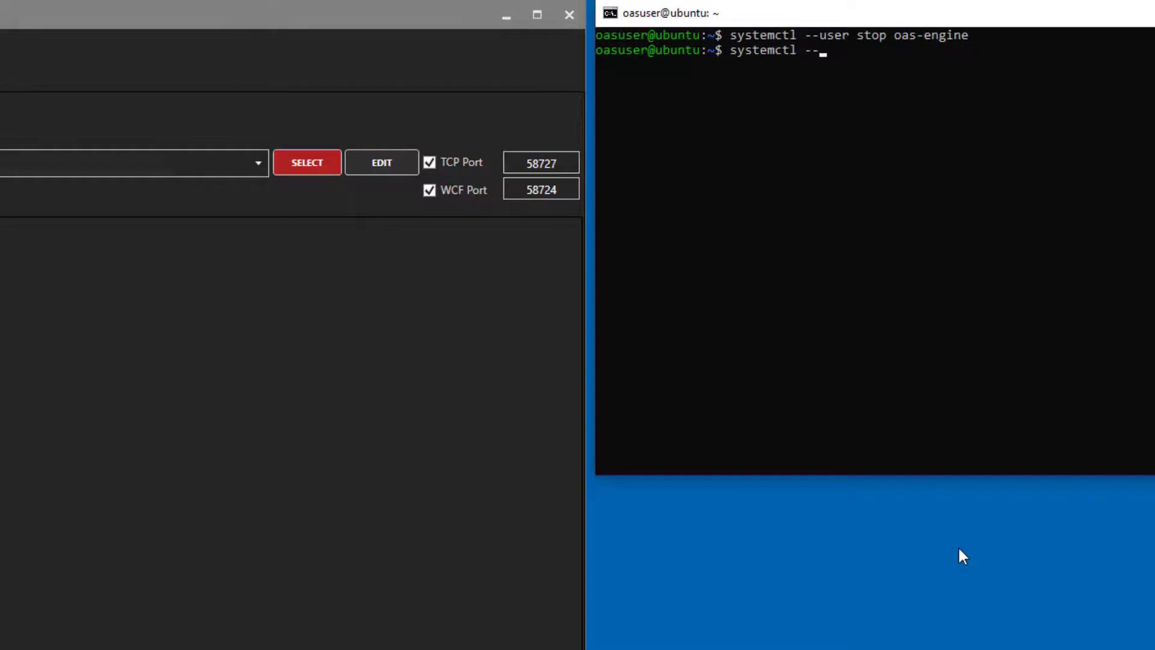
type("user start oas-engine")
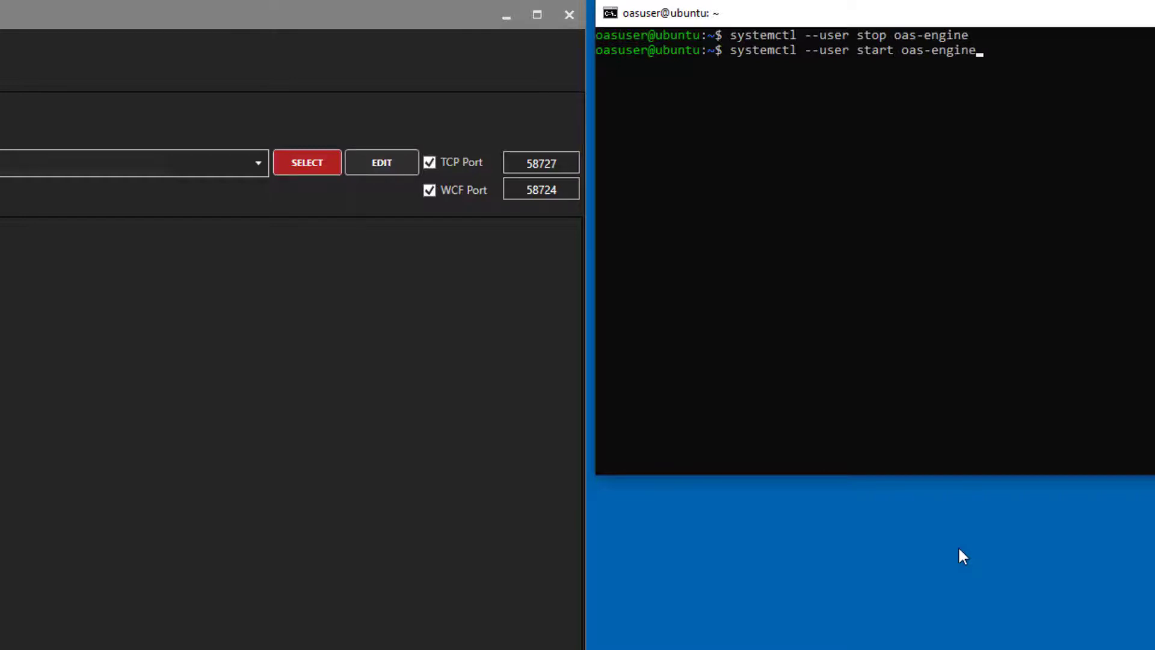
key("Return")
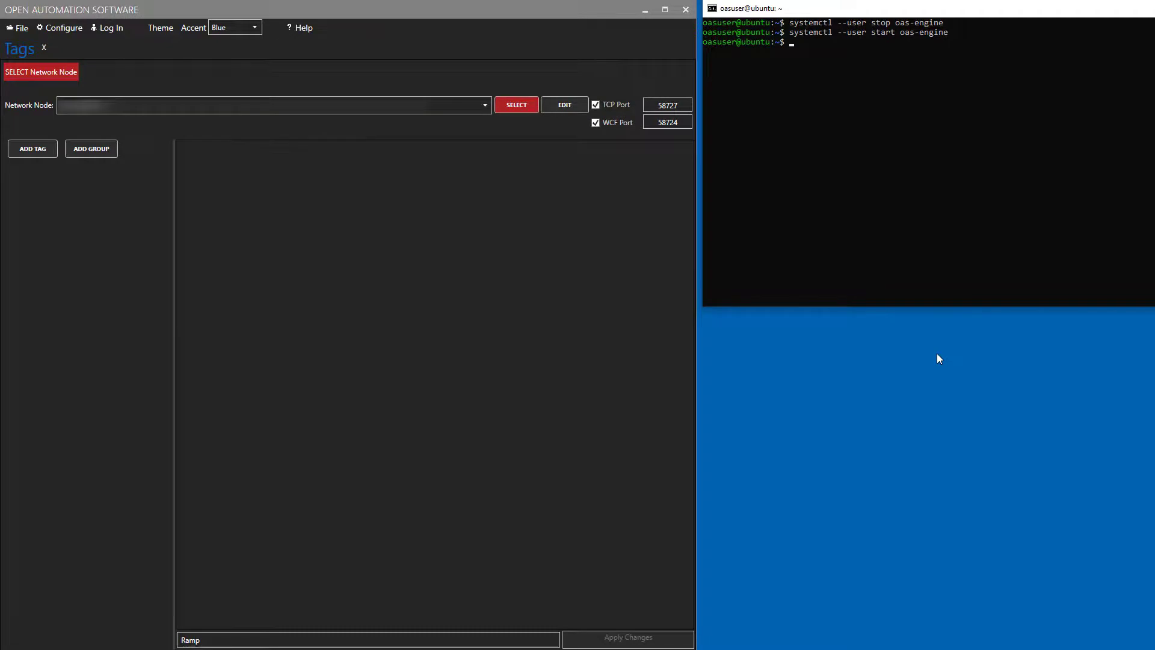
Reconnect the configuration app to the restarted Pi node and reload its tags
left_click(528, 113)
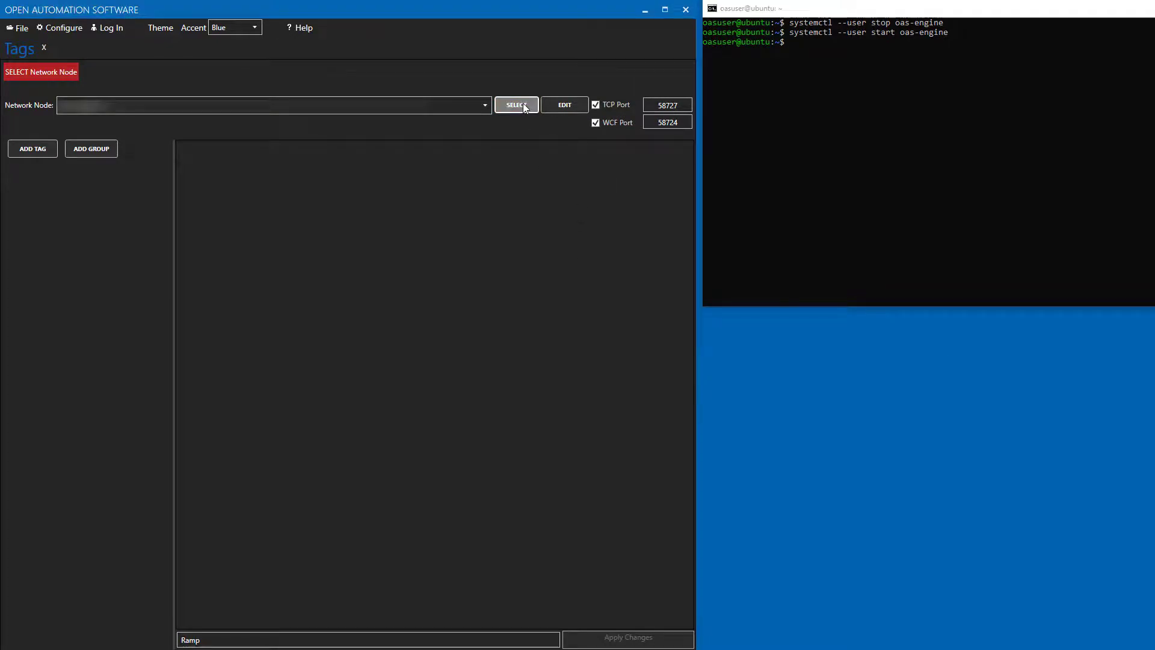
left_click(524, 106)
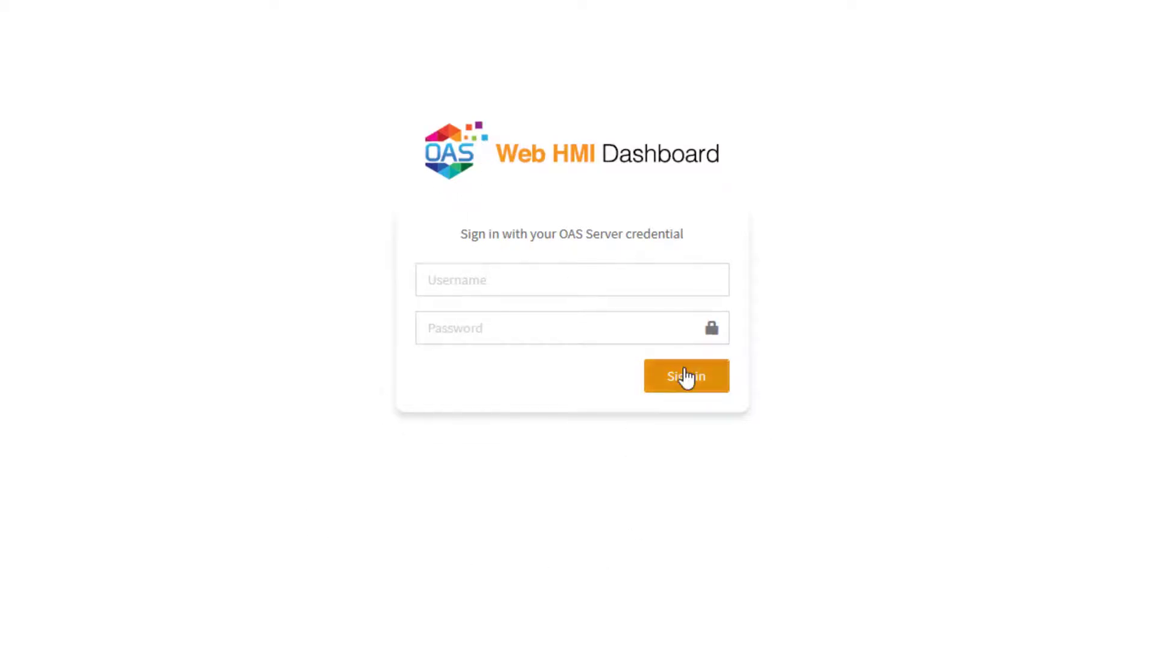
Sign in to the Web HMI Dashboard with the OAS Server credentials
left_click(686, 377)
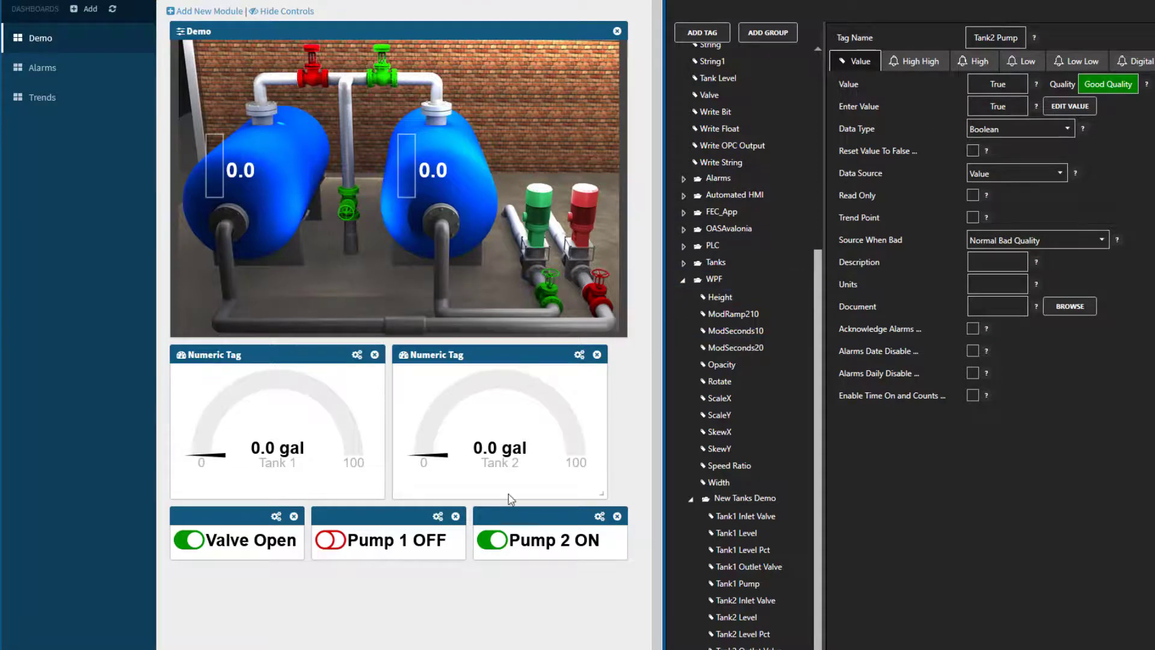
left_click(490, 540)
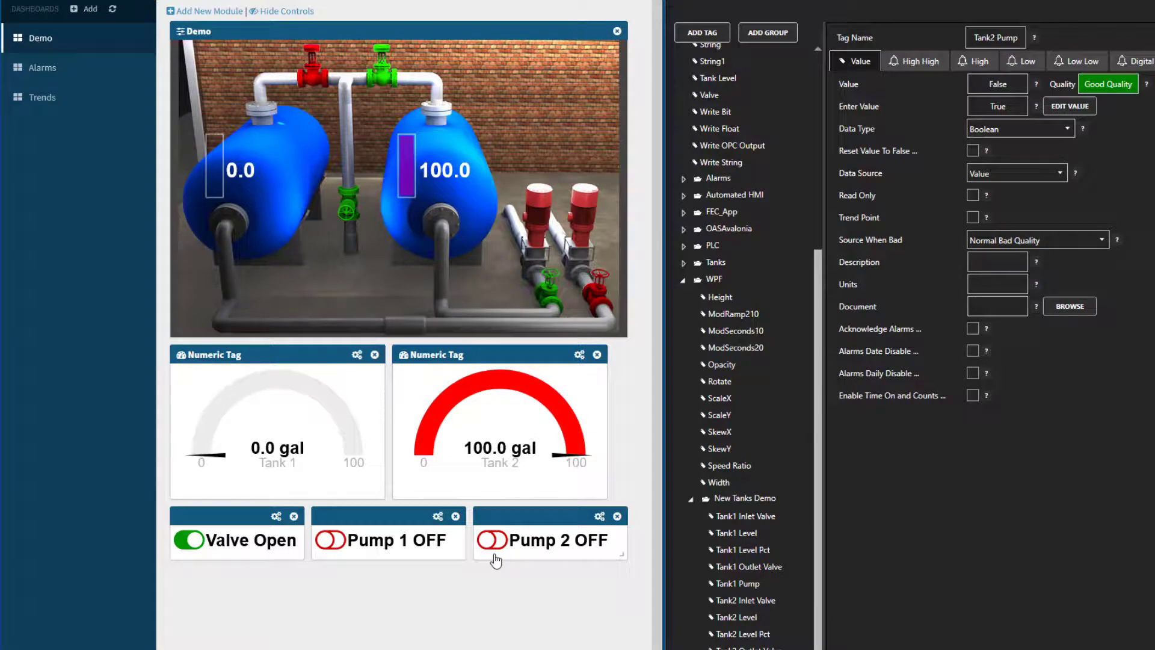
left_click(493, 540)
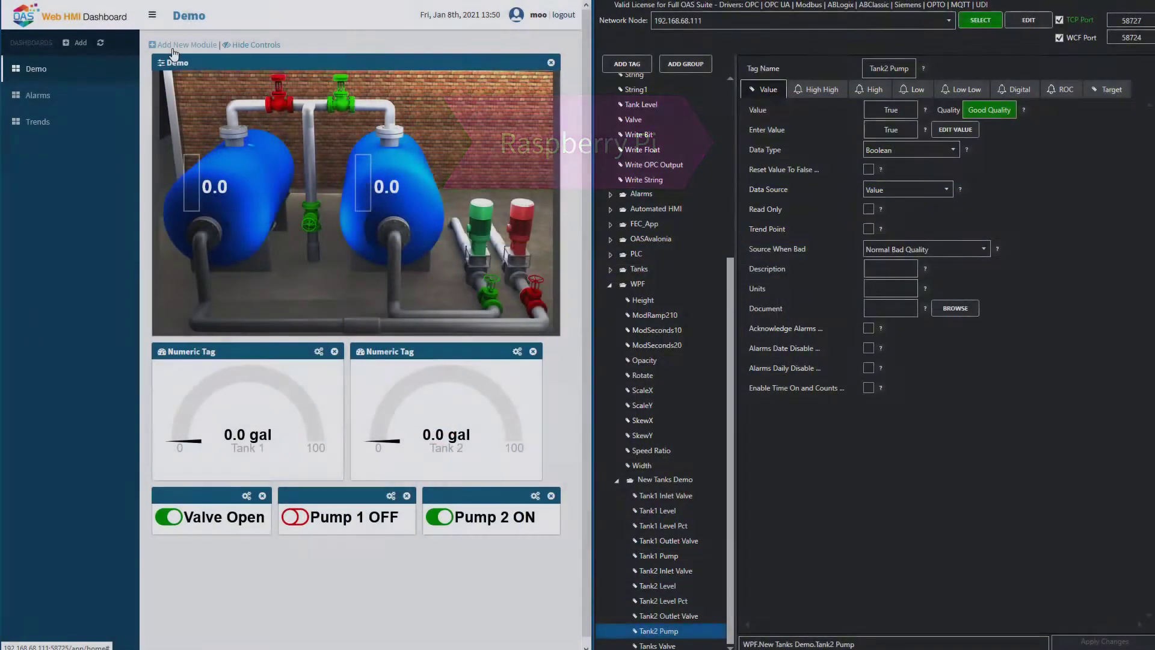
Add a Numeric Tag gauge module and bind it to the Sine tag
left_click(173, 48)
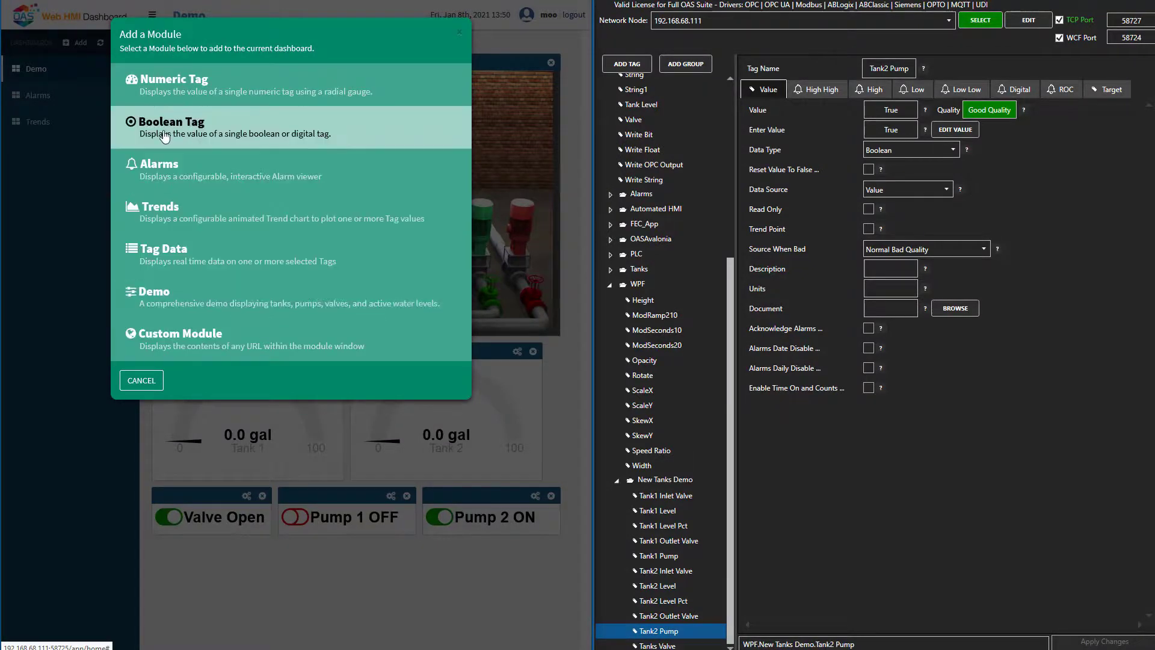
left_click(162, 91)
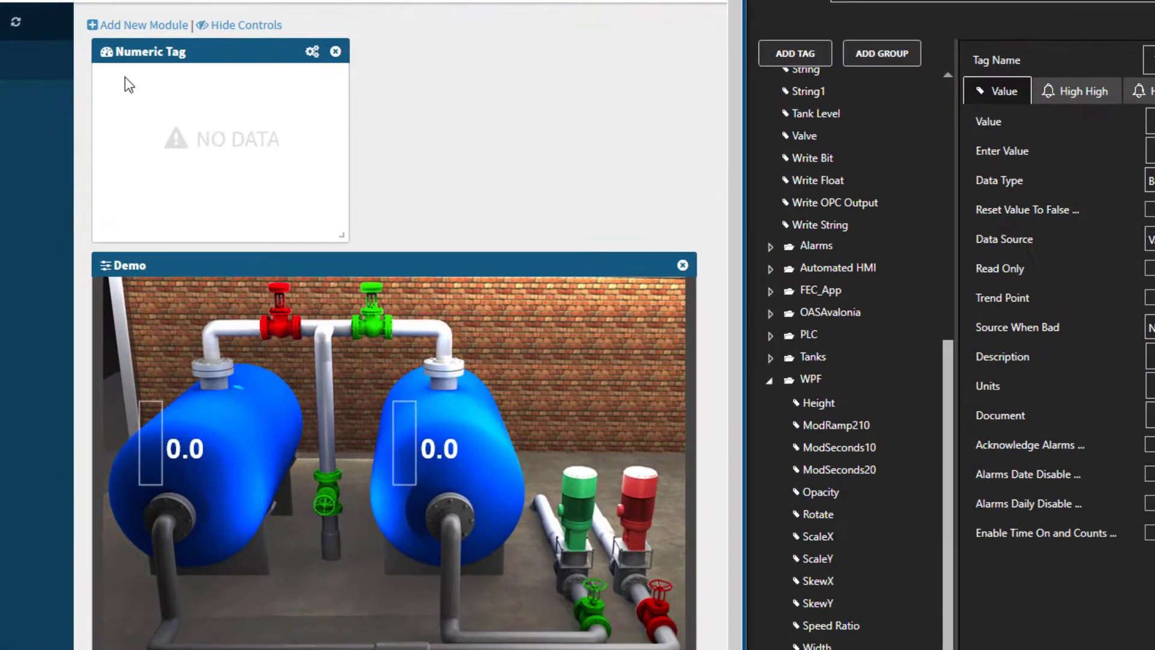
left_click(312, 52)
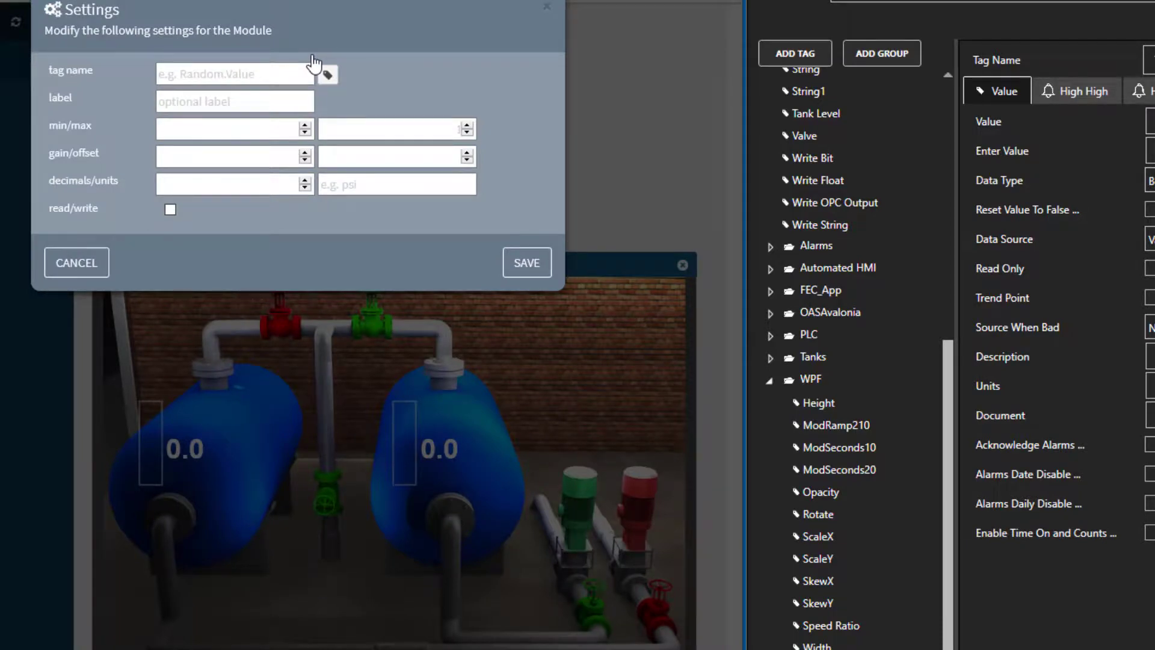
left_click(293, 66)
left_click(327, 74)
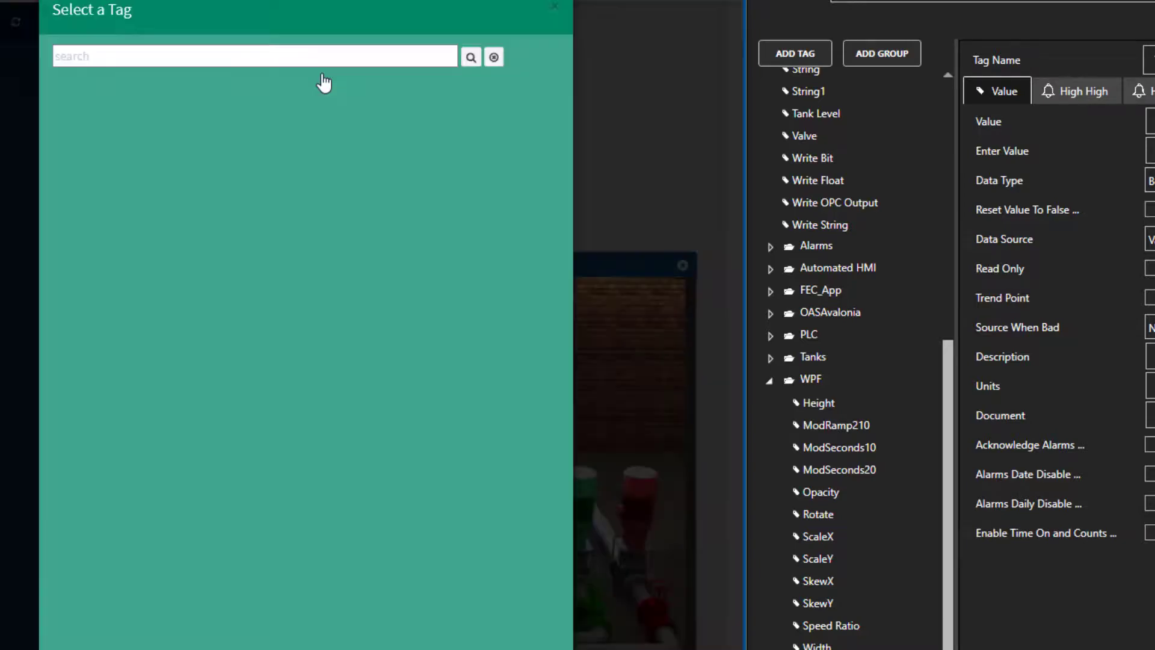
scroll(305, 232, "down", 3)
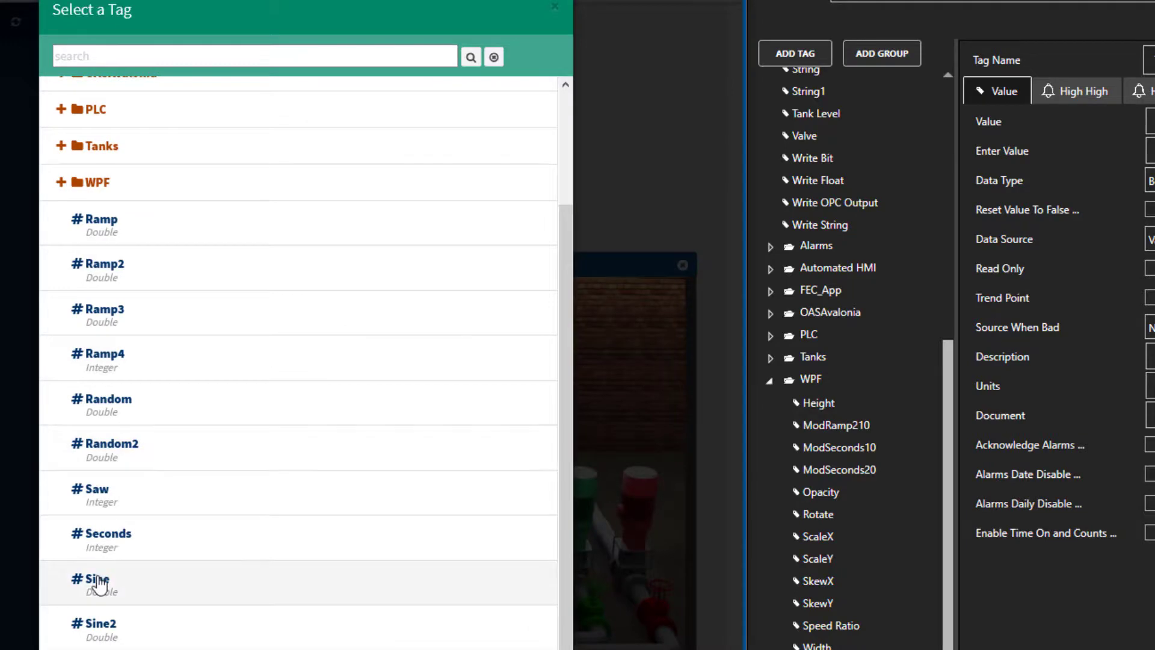
left_click(98, 582)
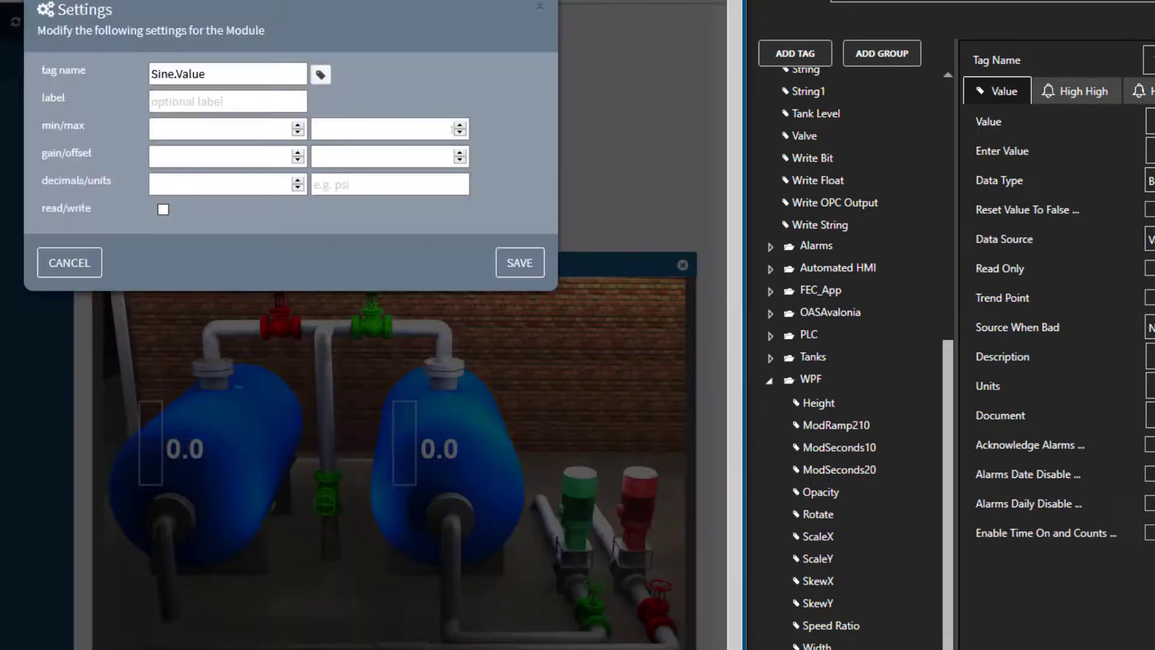
Label the gauge 'My Sine.Value' with minimum 0, maximum 1, 2 decimals, and save
left_click(193, 101)
type("My Sine.Value")
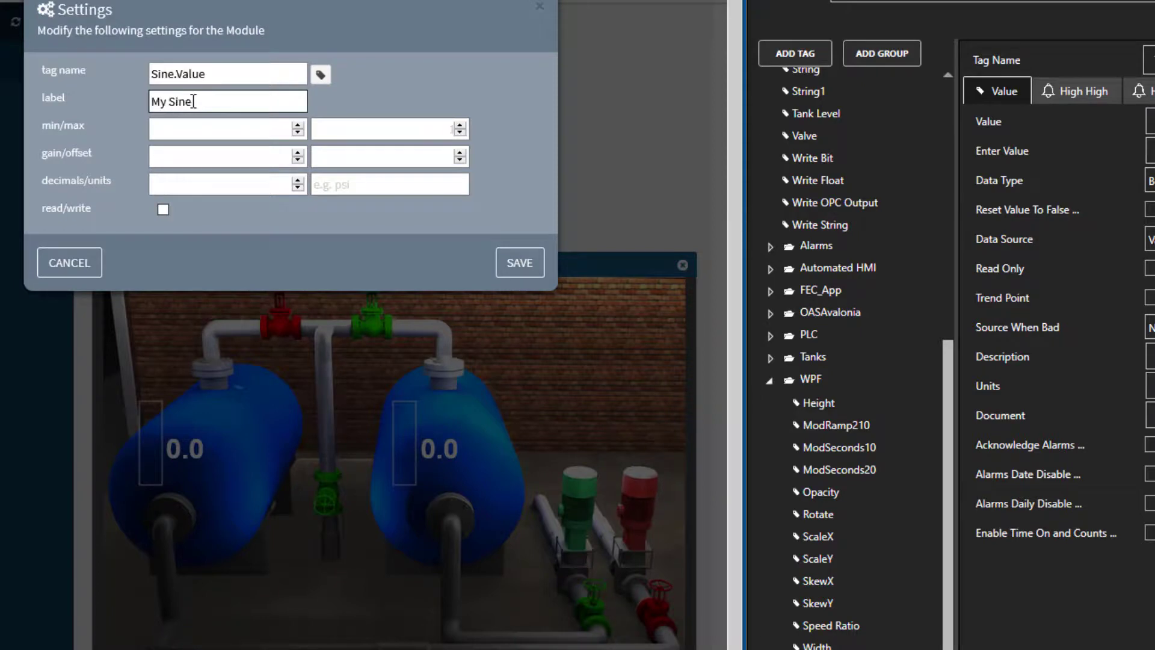
left_click(237, 134)
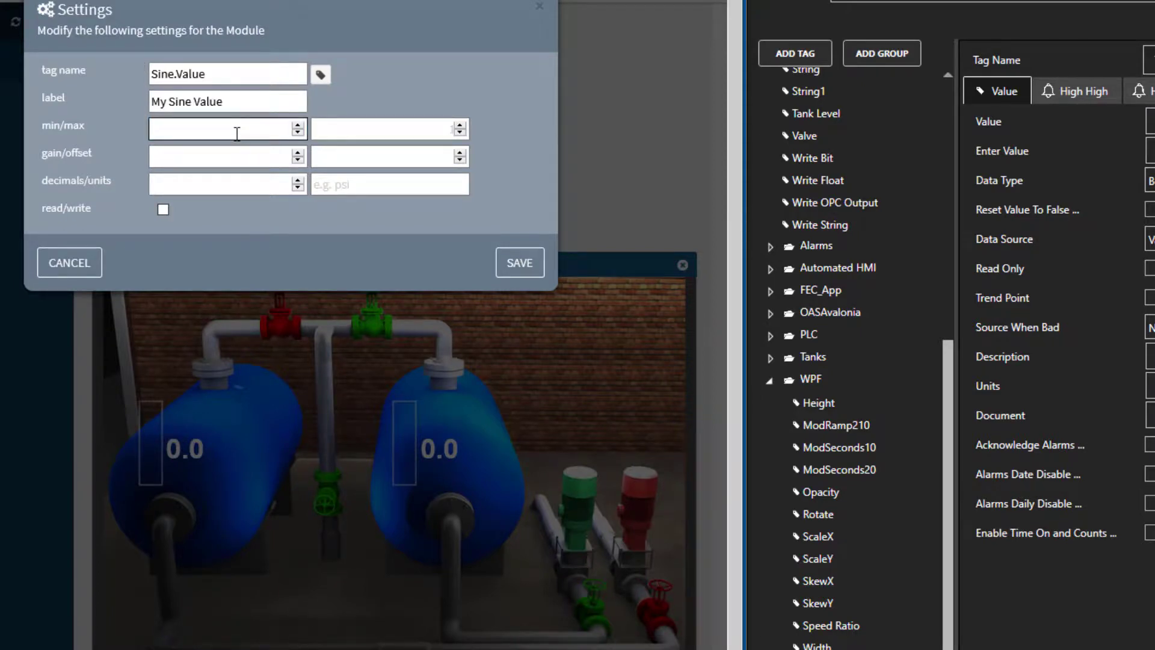
type("0")
left_click(356, 131)
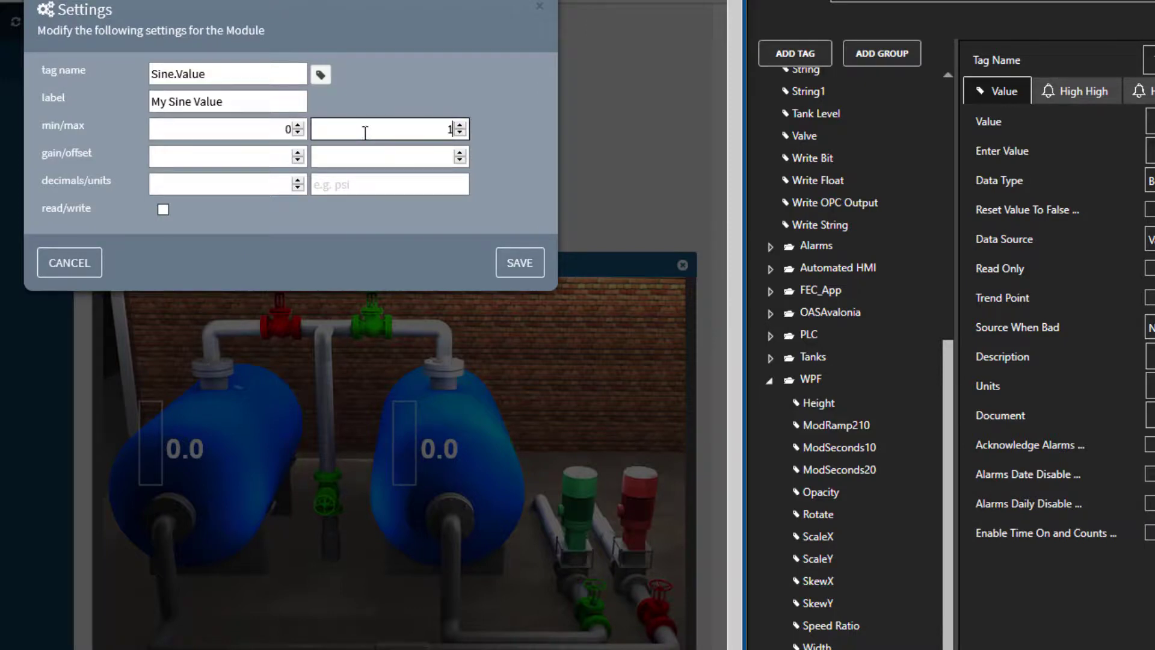
left_click(260, 186)
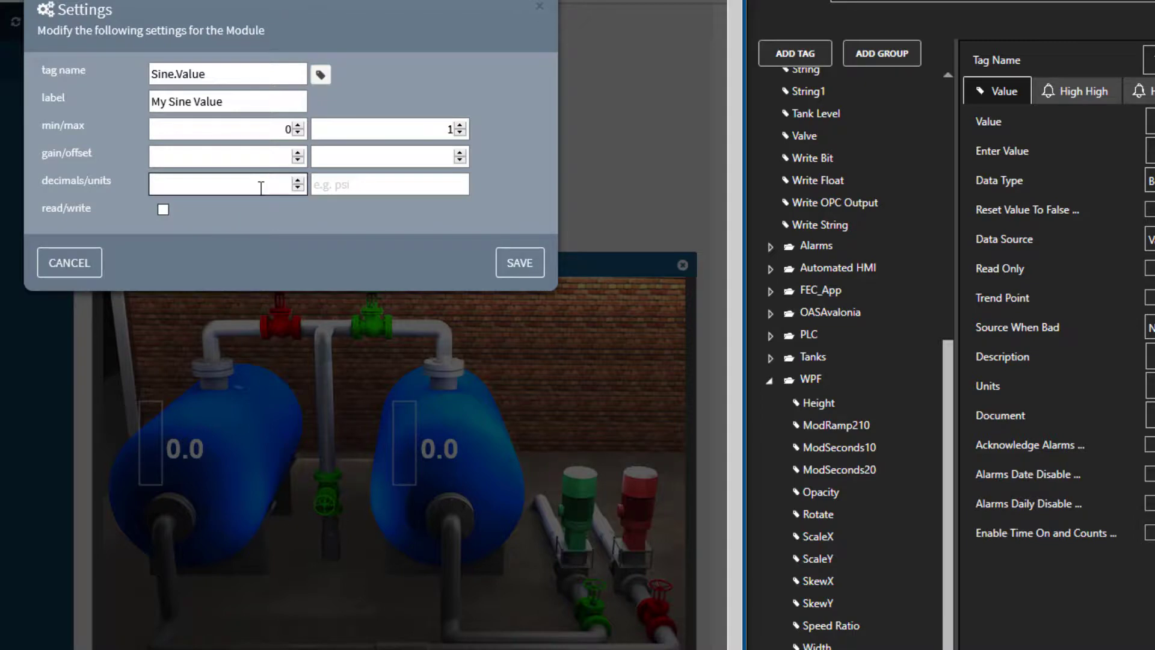
left_click(517, 264)
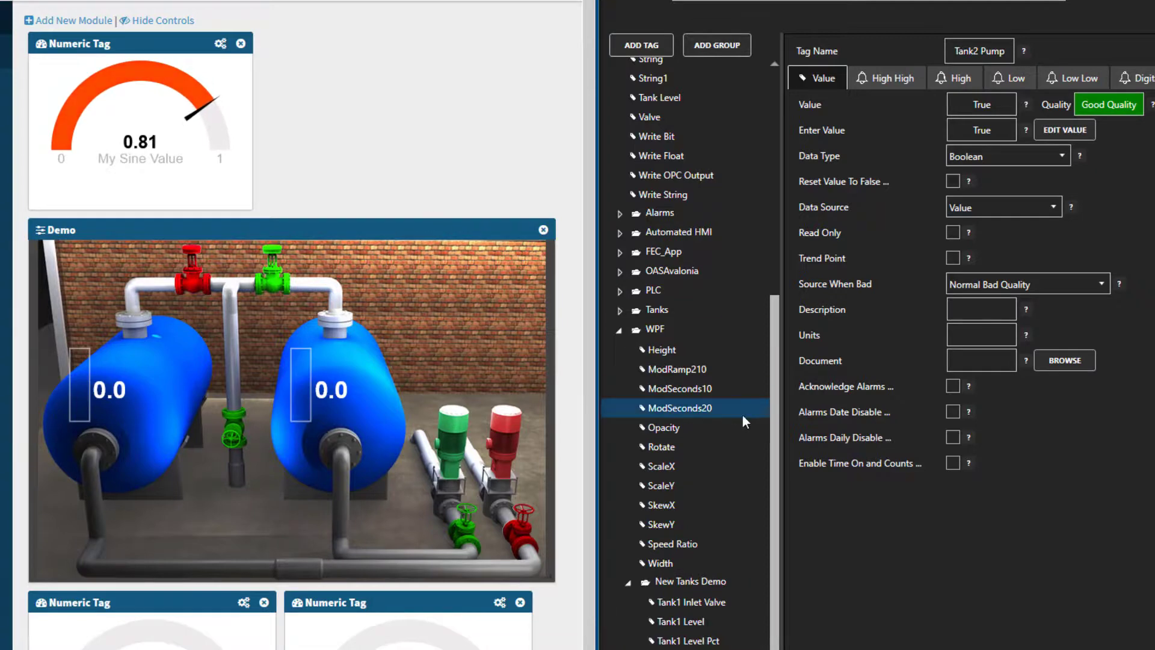
Show the Sine tag's -1 to 1 sine simulation properties, then the dashboard's Alarms page
left_click_drag(776, 435, 744, 264)
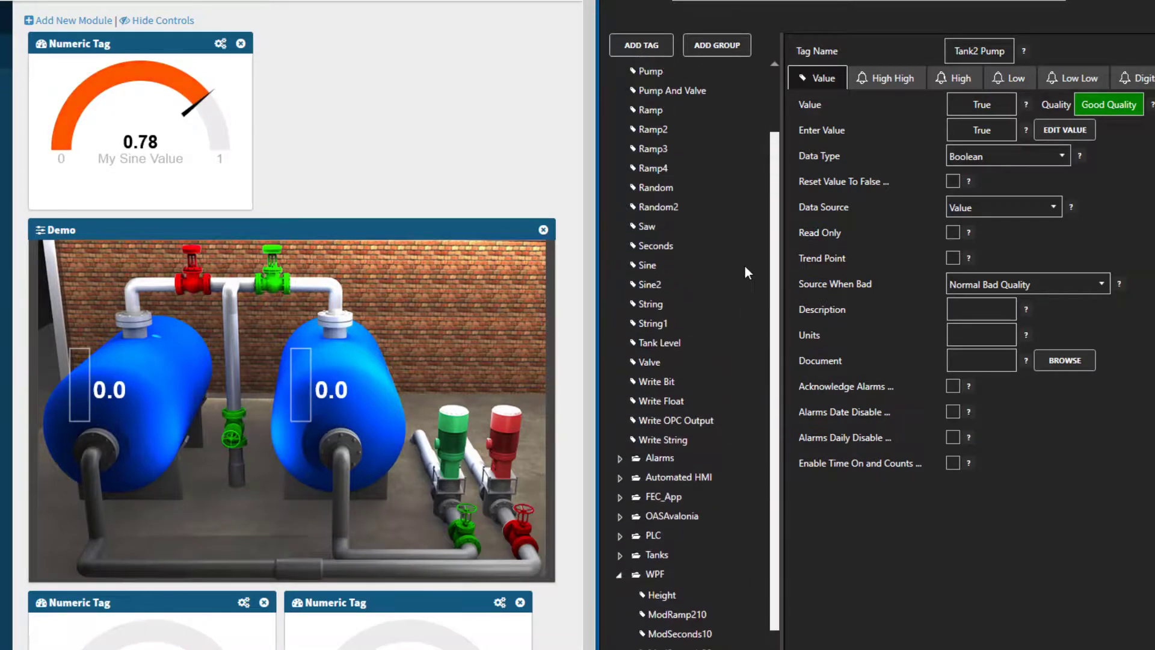
left_click(655, 265)
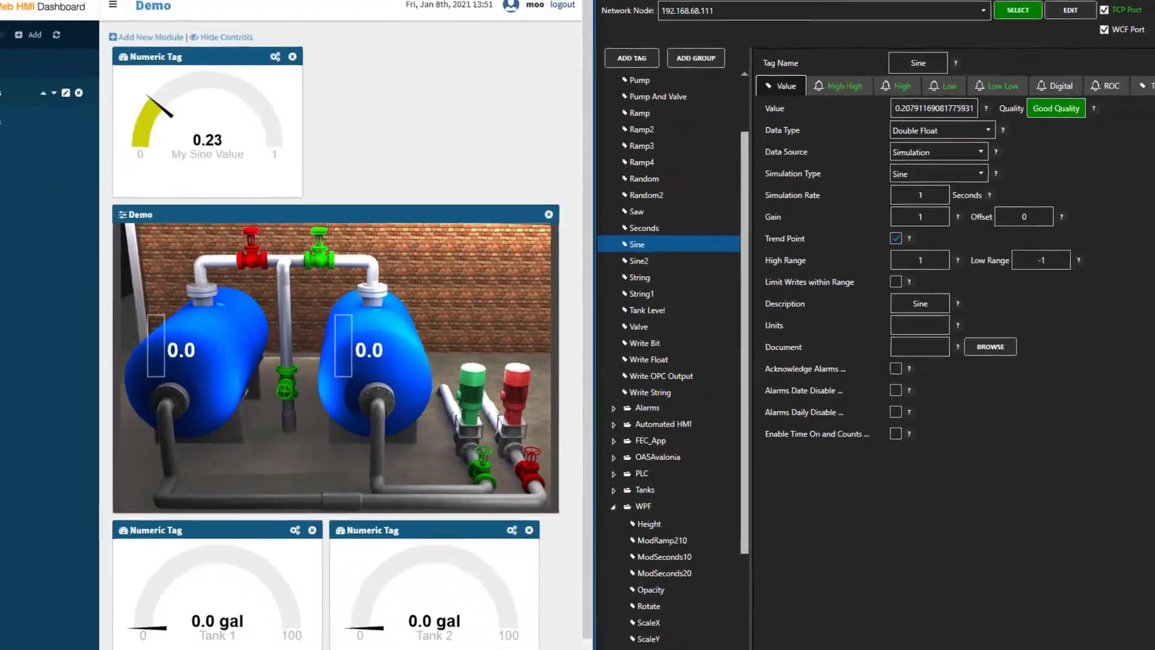
left_click(38, 95)
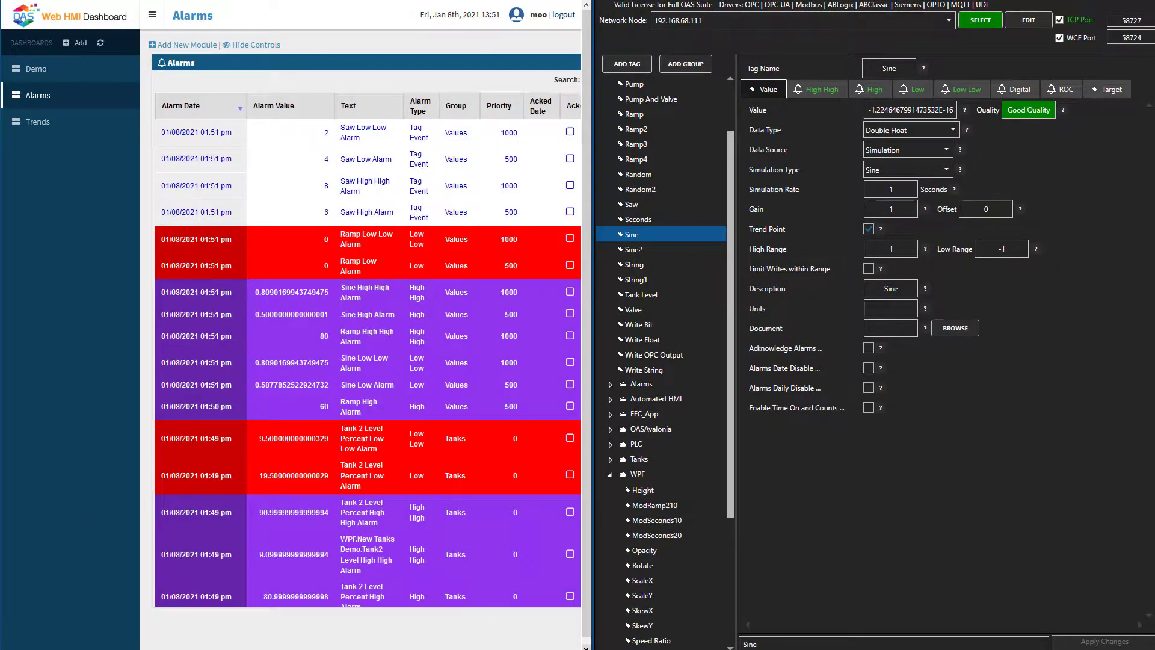
Stretch the Alarms table across the widened page, save its column settings, and open Trends
left_click_drag(593, 635, 1149, 635)
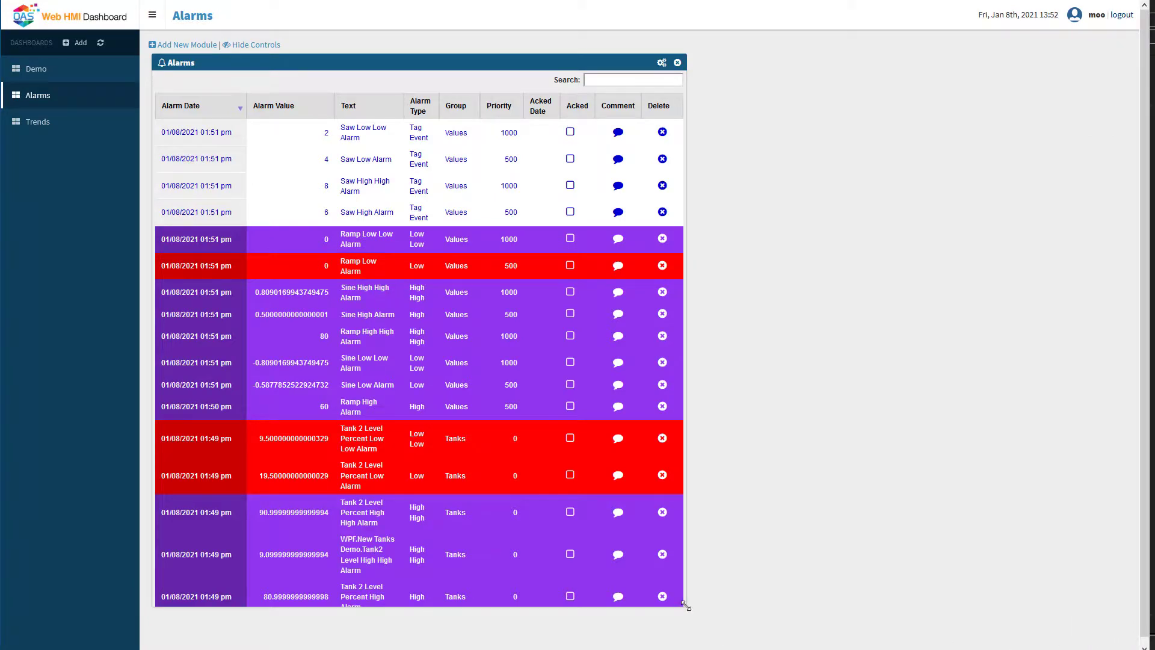
left_click_drag(685, 607, 1104, 599)
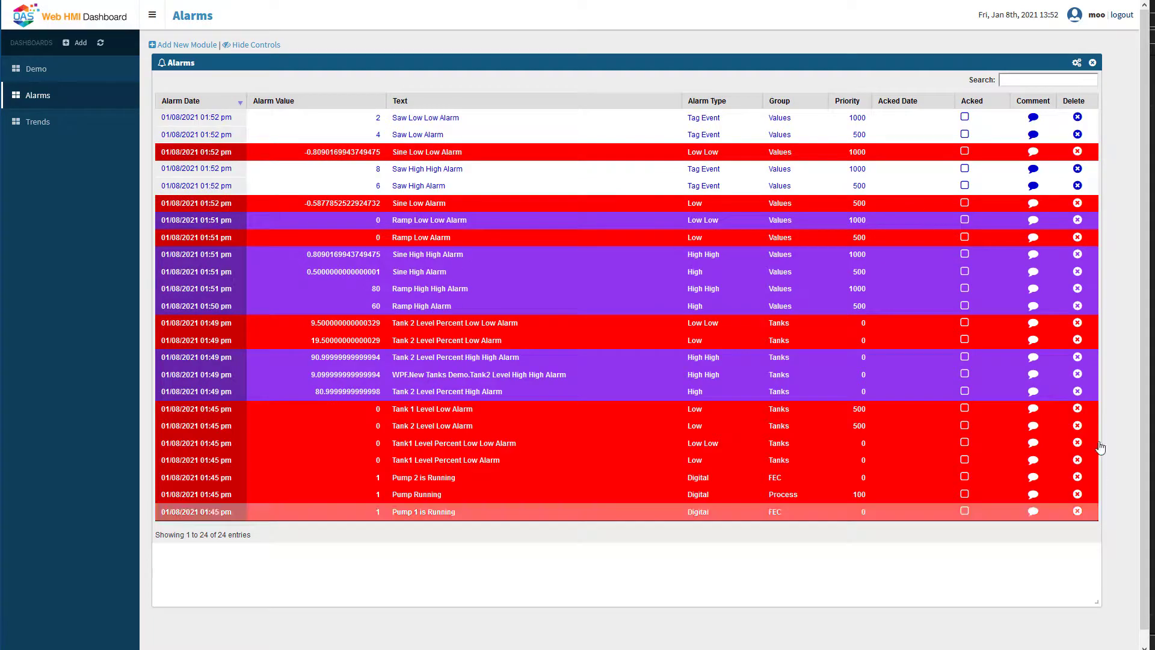
left_click(1077, 64)
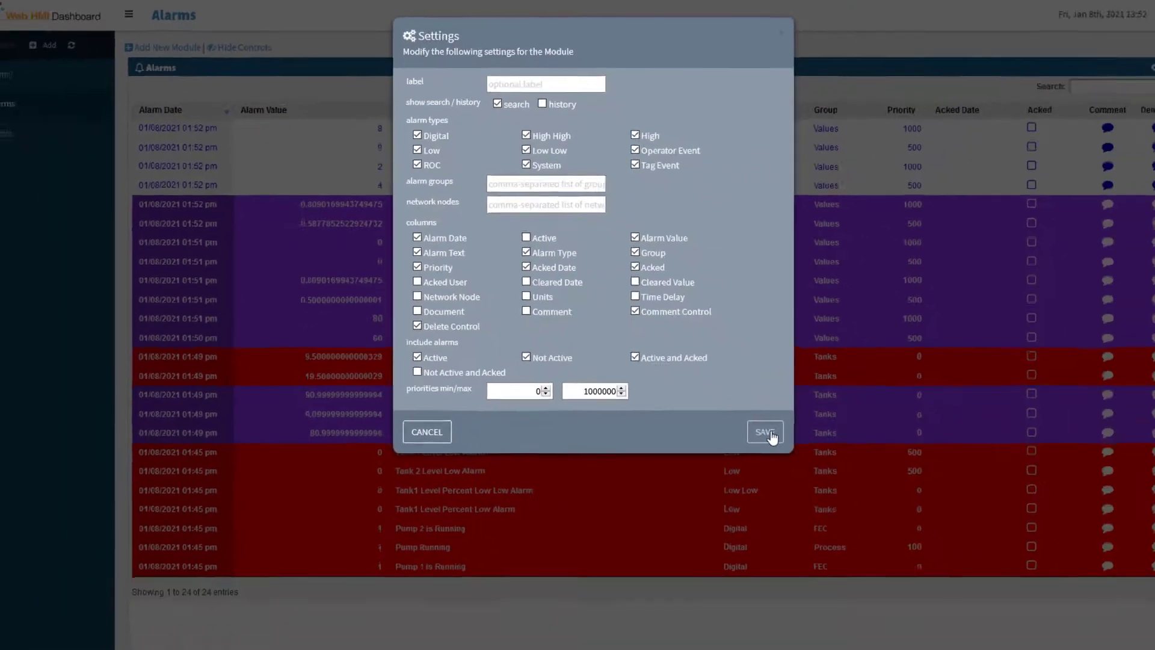
left_click(905, 576)
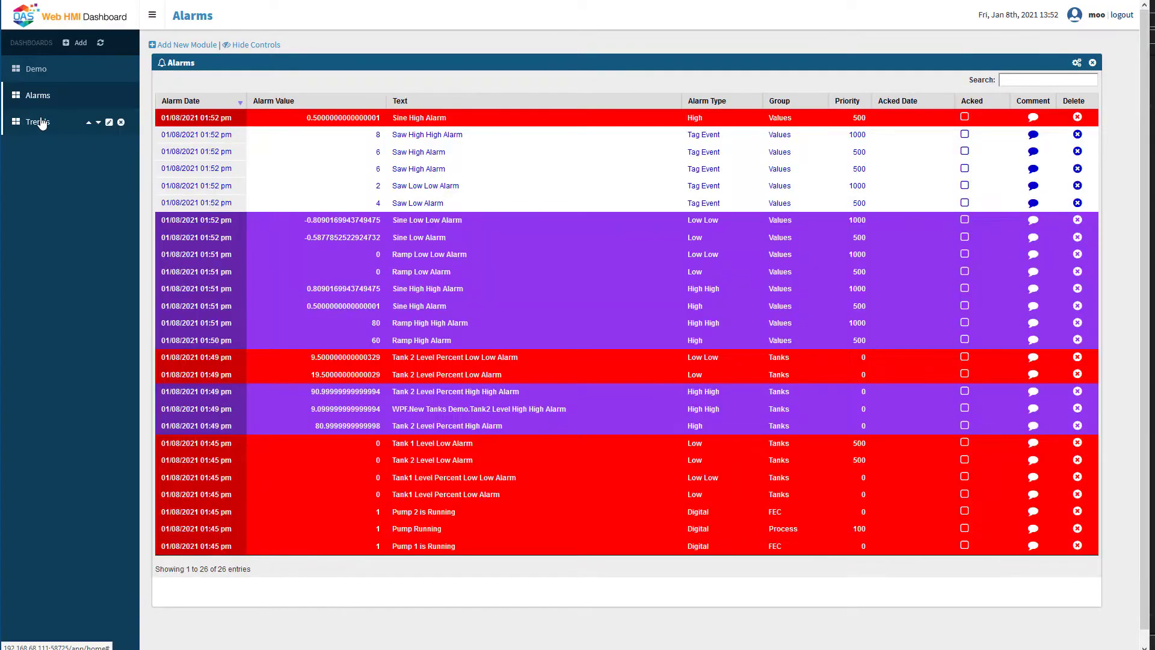
left_click(36, 121)
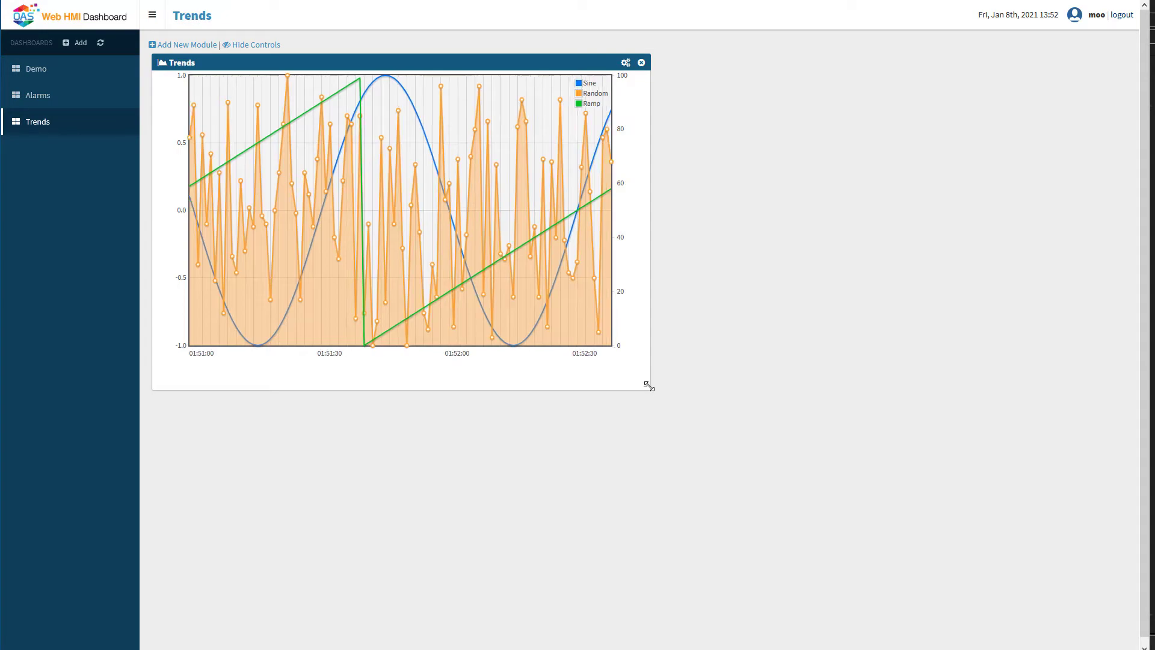
Widen the Sine, Random and Ramp trend chart panel and show its pen settings
left_click_drag(649, 384, 987, 506)
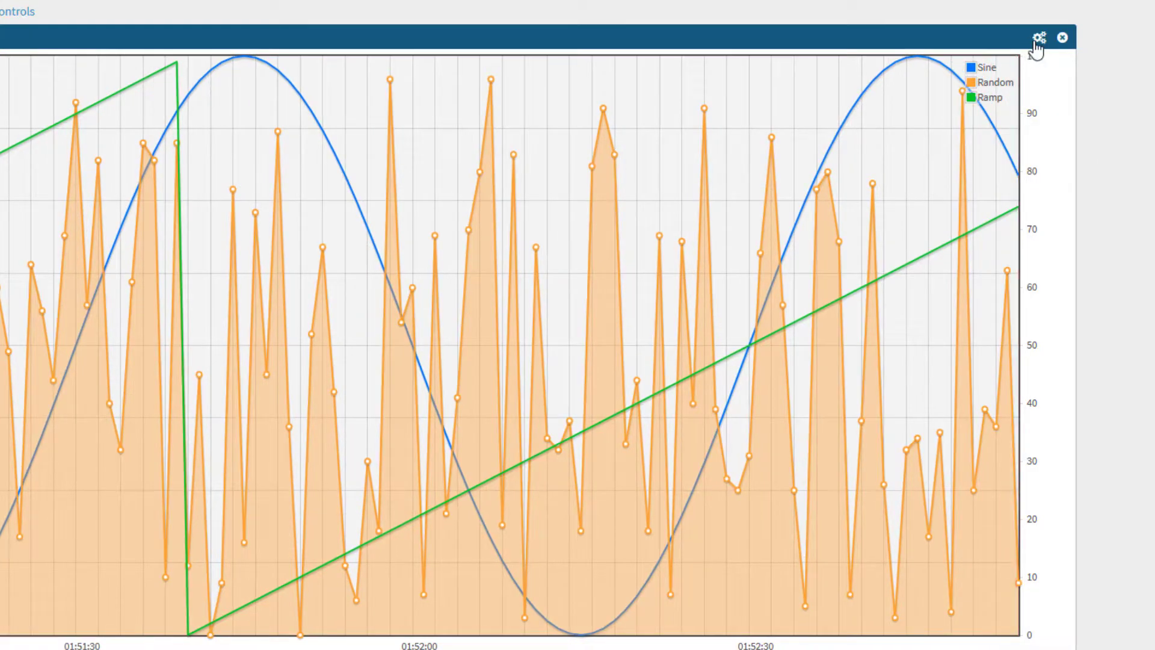
left_click(1038, 38)
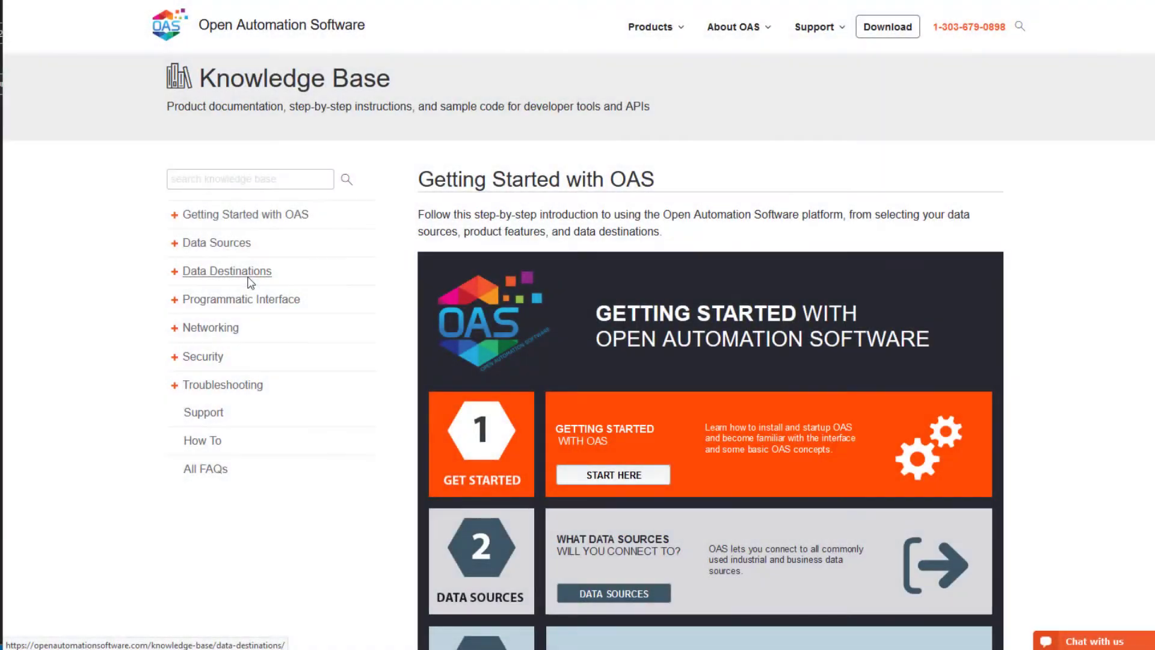
Go to Data Destinations > Web User Interface and open the Web HMI Dashboard overview
left_click(174, 271)
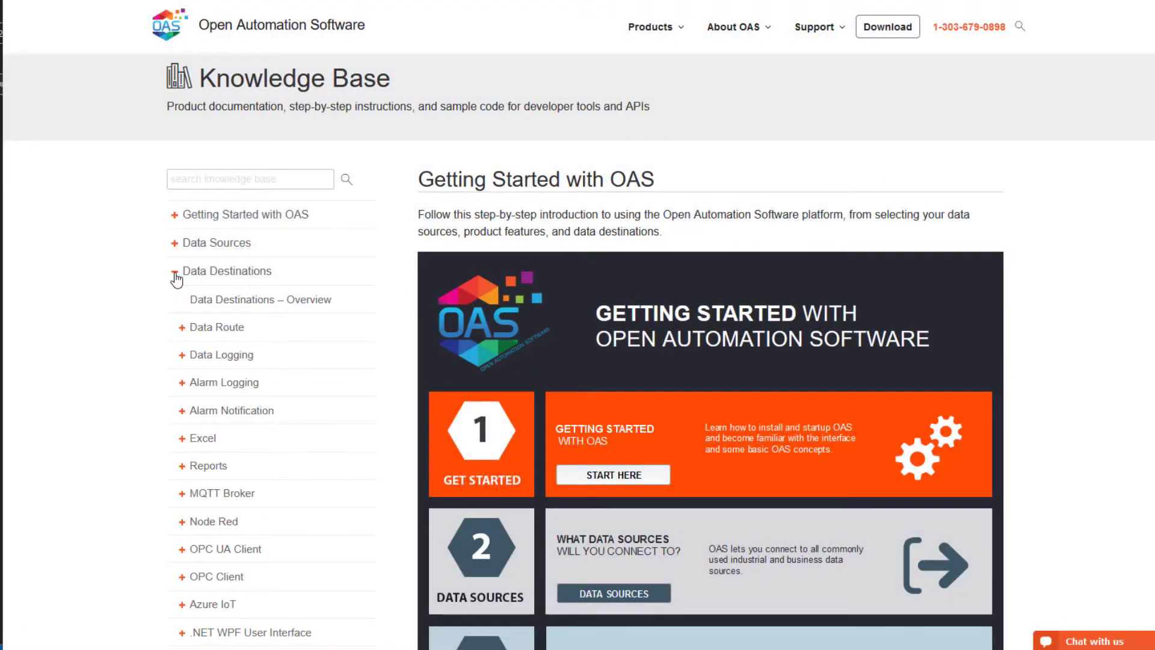
scroll(176, 280, "down", 3)
scroll(176, 280, "down", 1)
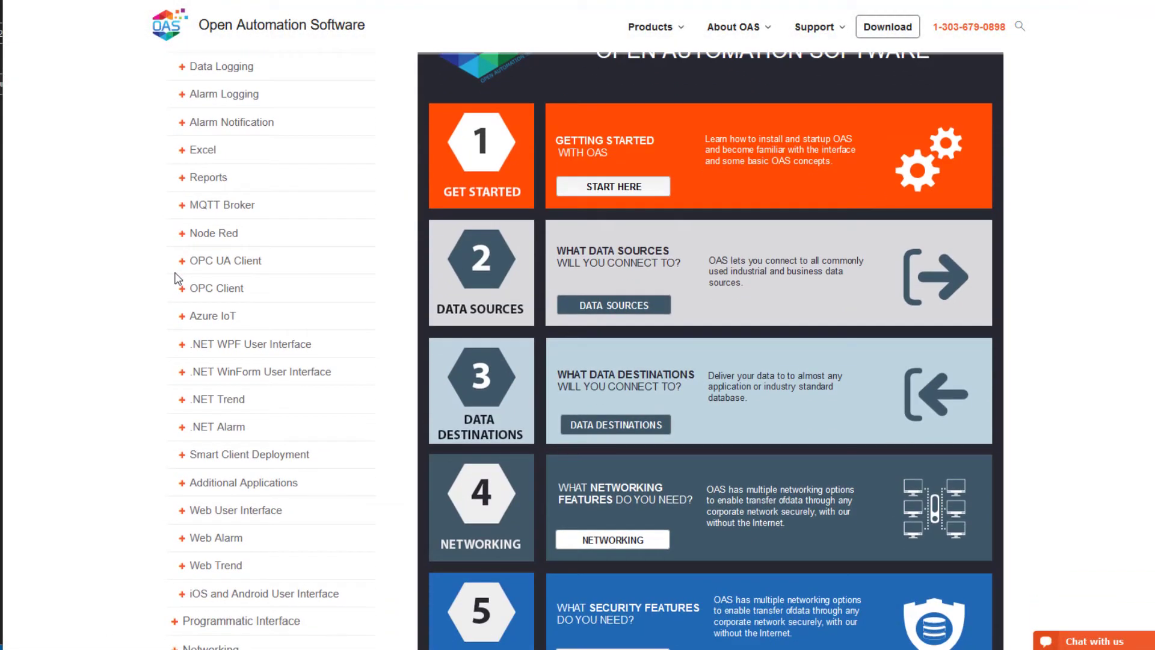
scroll(177, 279, "down", 2)
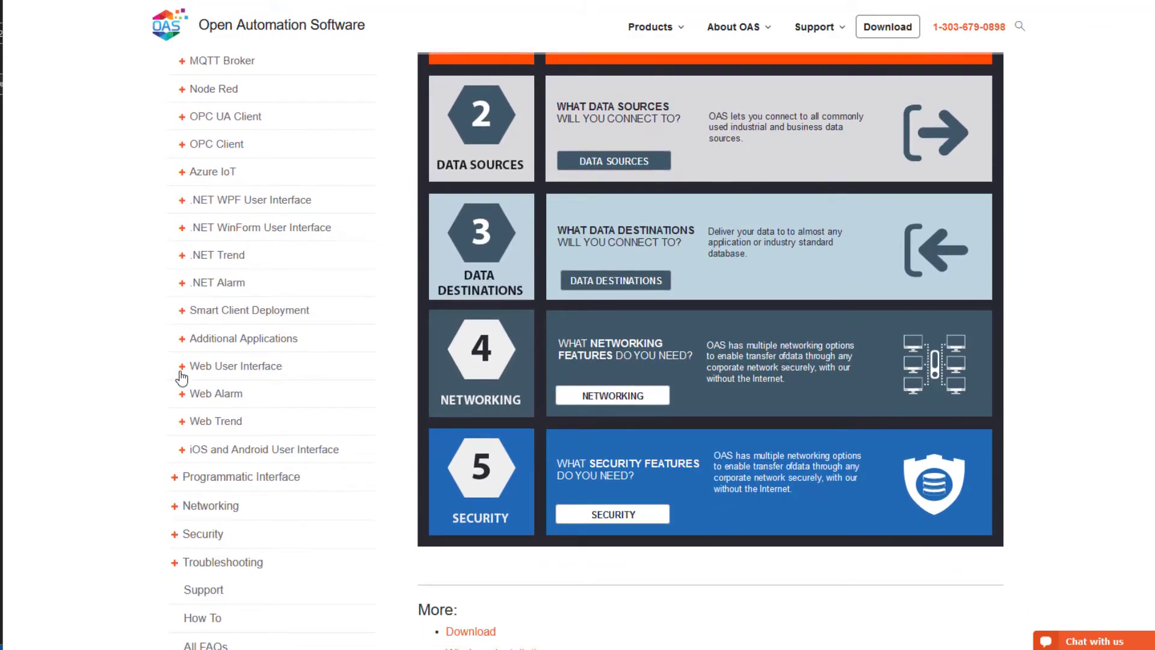
left_click(180, 374)
scroll(184, 375, "down", 3)
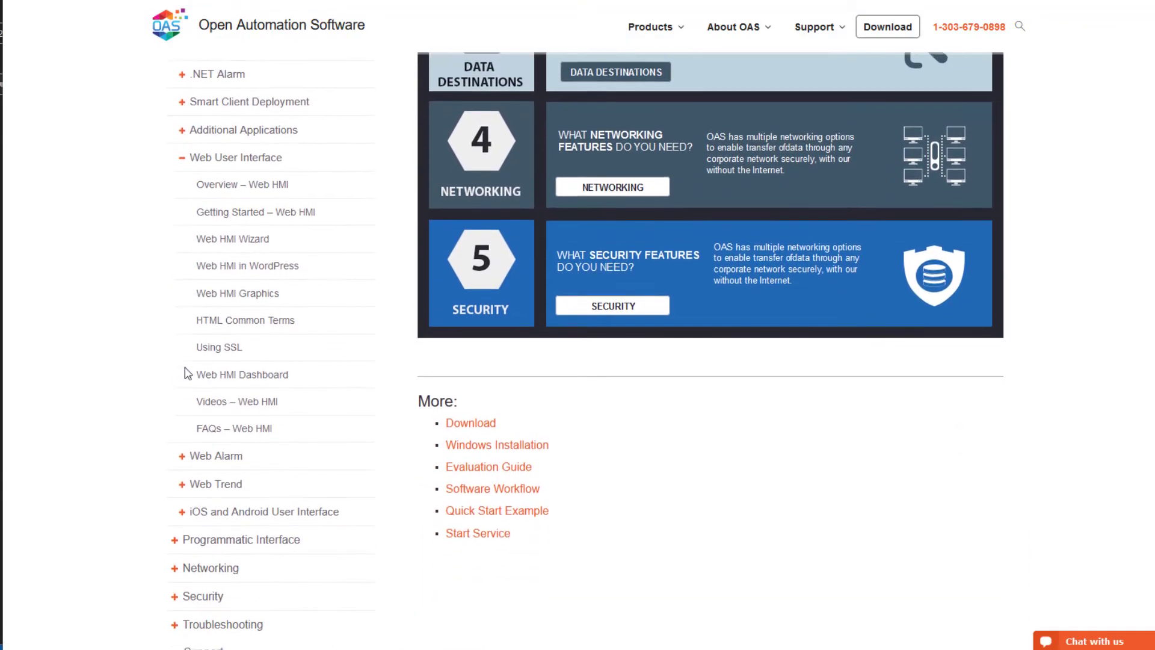
left_click(204, 367)
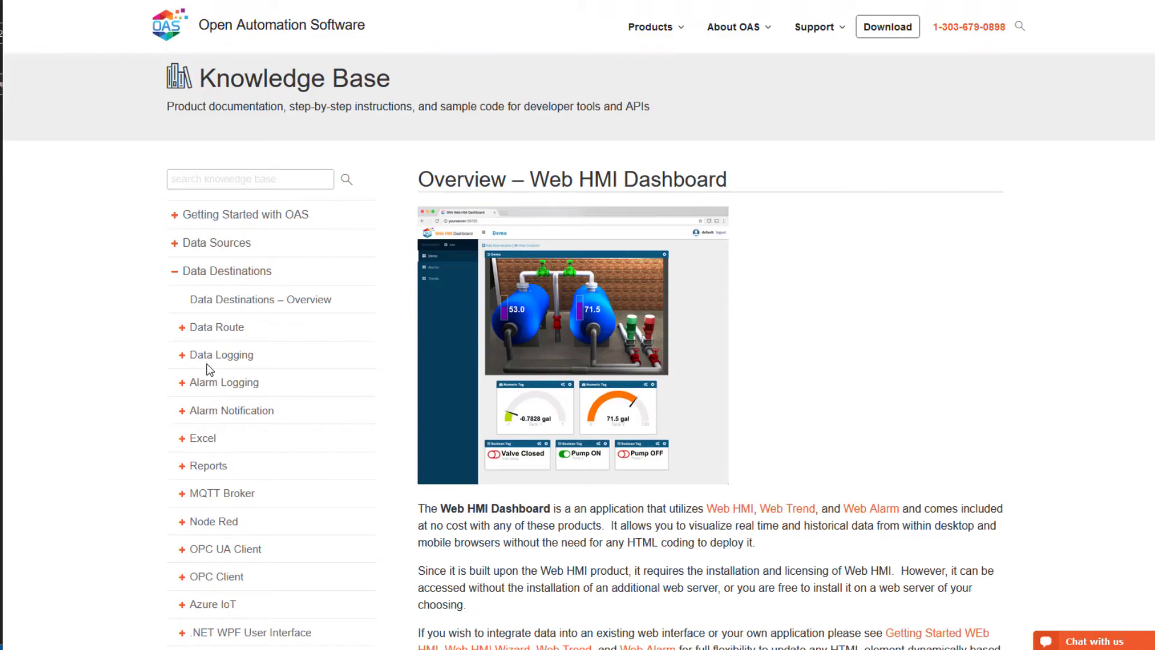